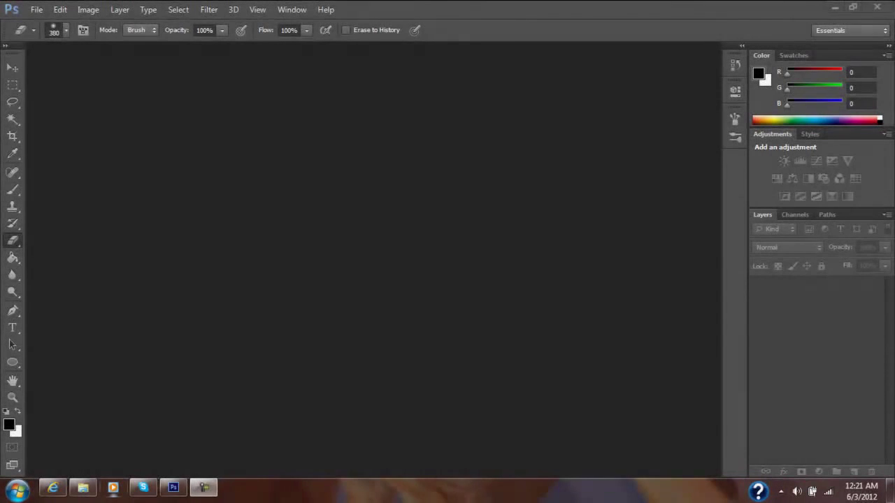
Create a new 1280 by 720 document.
click(37, 9)
click(42, 22)
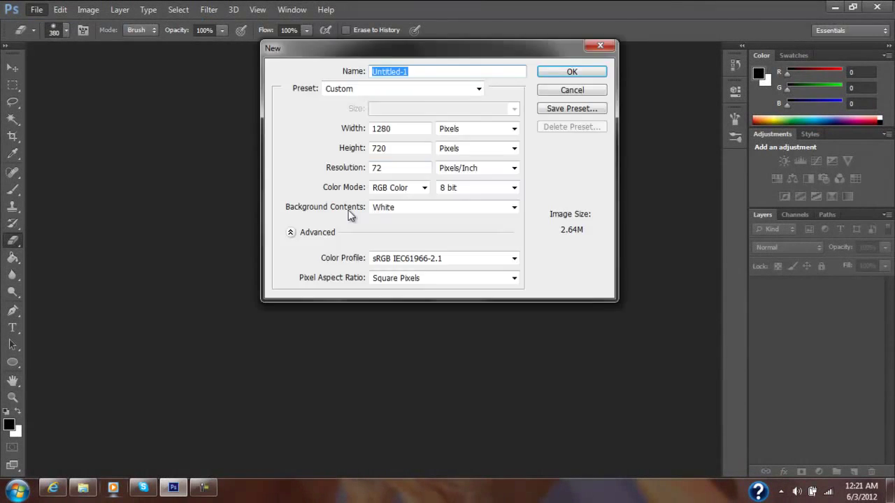
key(Return)
Drag the planet-and-nebula image into the canvas and shrink it onto the left side.
click(599, 408)
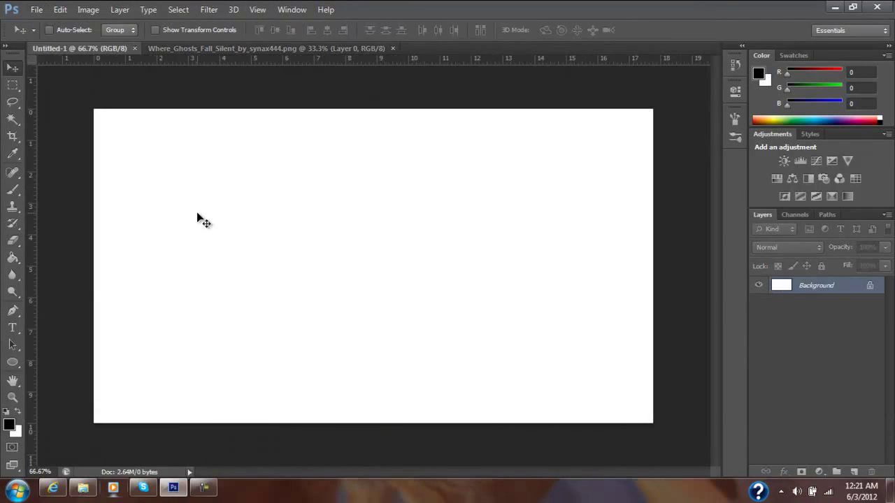
click(265, 49)
drag(280, 210, 97, 48)
key(ctrl+t)
drag(599, 424, 356, 430)
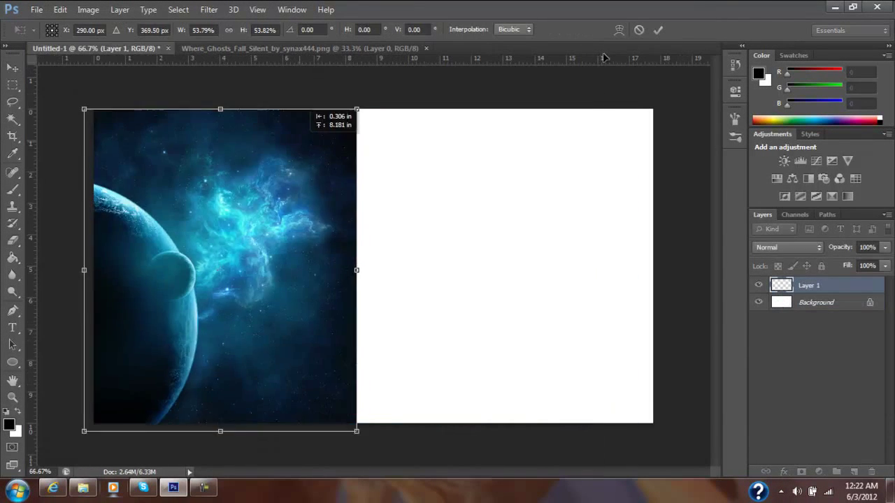
key(Return)
Open the 2a7zcig.jpg starfield, paste it in, and scale it onto the canvas's right half.
key(ctrl+o)
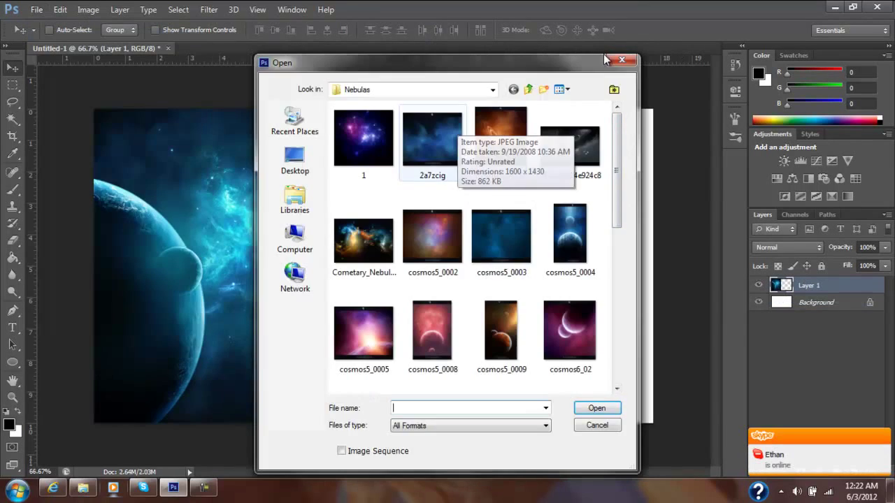
key(ctrl+a)
key(ctrl+c)
key(ctrl+Tab)
key(ctrl+v)
key(ctrl+t)
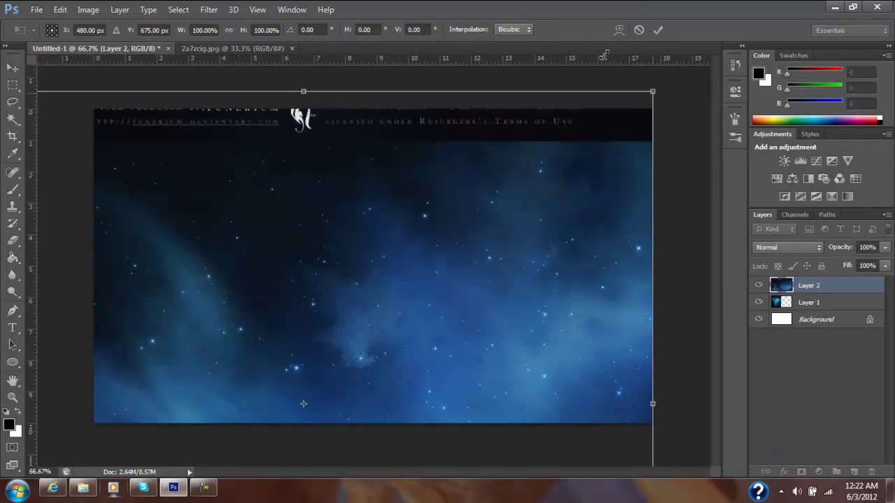
mouse_move(652, 90)
mouse_down()
mouse_move(489, 196)
mouse_move(587, 133)
mouse_up()
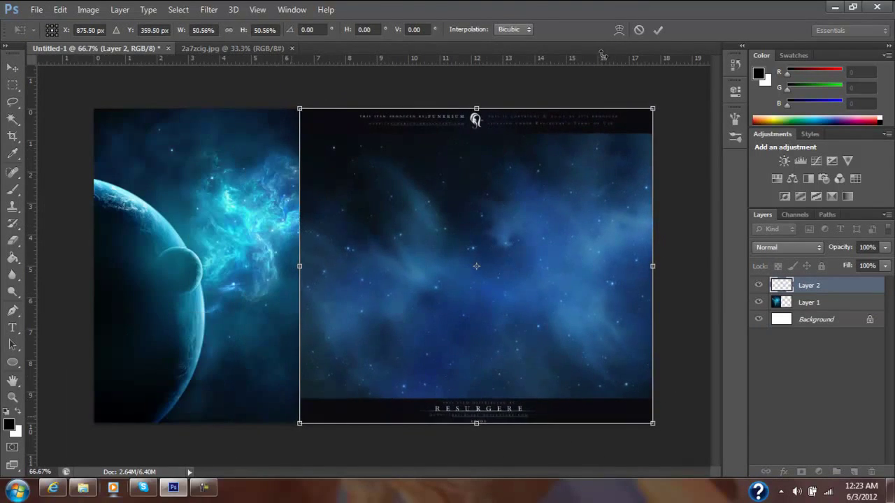
key(Return)
Delete the starfield's top caption band and bottom credit band.
key(m)
drag(255, 108, 726, 133)
key(Delete)
drag(255, 398, 727, 425)
key(Delete)
key(ctrl+d)
Flip the starfield horizontally, shift it right, and pull its left edge rightward.
key(alt+e)
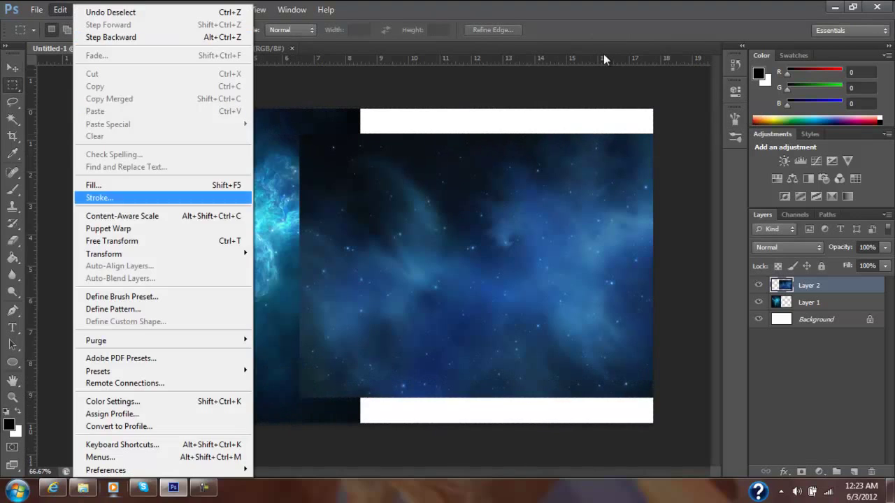
key(Down)
key(Down)
key(Down)
key(Right)
key(Up)
key(Up)
key(Return)
key(v)
drag(447, 203, 492, 203)
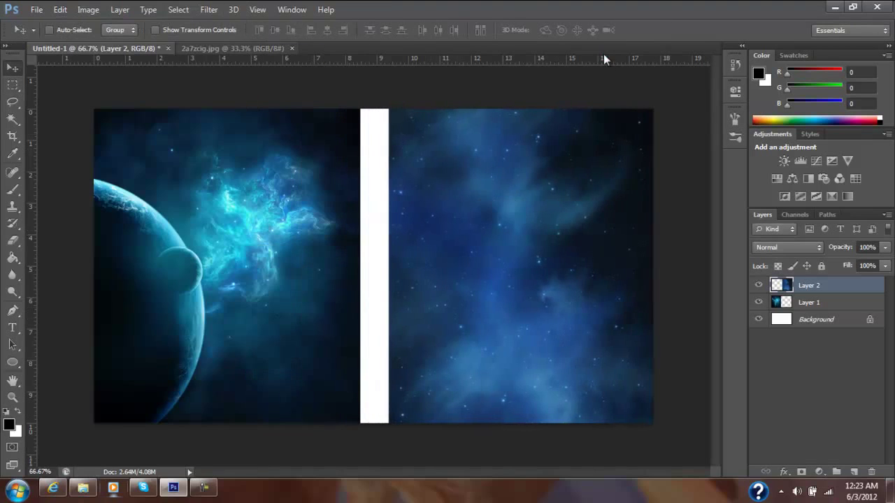
key(ctrl+t)
drag(389, 109, 417, 110)
Paste cosmos5_0003 as Layer 3 and scale it over the canvas's central gap.
key(Return)
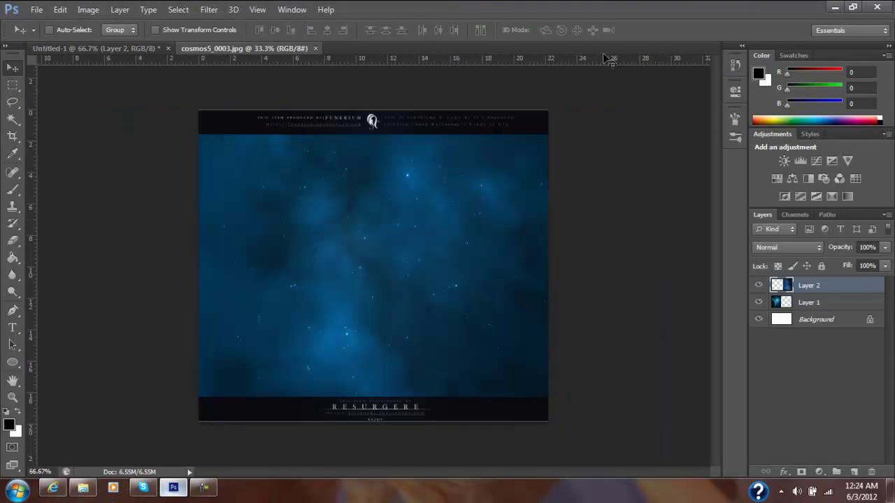
key(ctrl+a)
key(ctrl+c)
key(ctrl+Tab)
key(ctrl+v)
key(ctrl+t)
mouse_move(86, 92)
mouse_down()
mouse_move(366, 313)
mouse_move(255, 96)
mouse_up()
drag(539, 424, 559, 429)
mouse_move(273, 119)
mouse_down()
mouse_move(259, 105)
mouse_move(559, 132)
mouse_up()
key(Return)
Delete the cosmos image's credit strips and stretch it taller to cover the gap.
key(m)
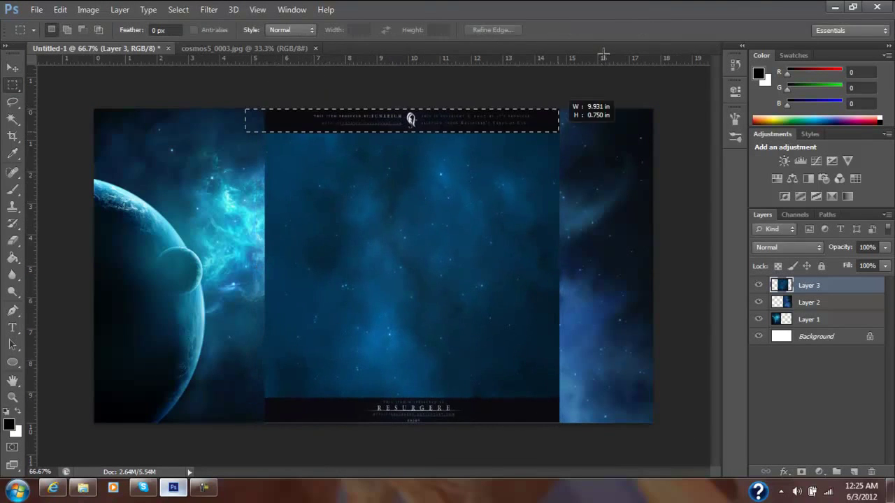
key(Delete)
drag(234, 396, 589, 424)
key(Delete)
key(ctrl+d)
key(v)
key(ctrl+t)
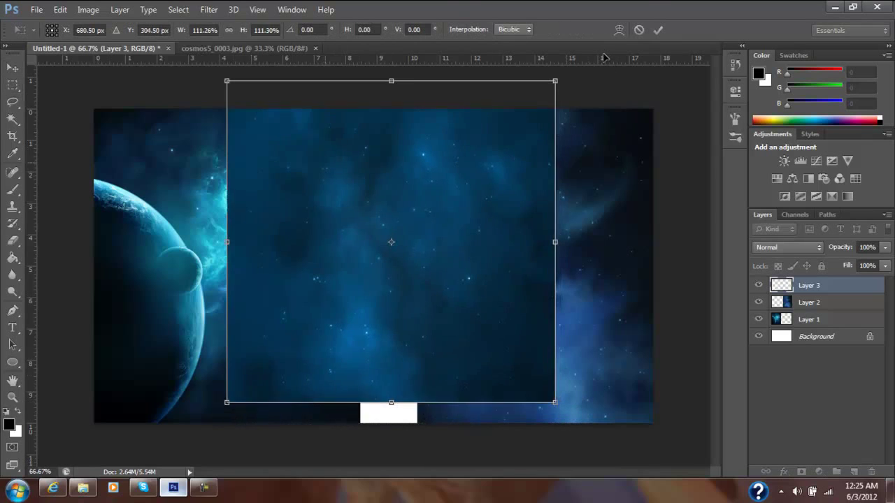
drag(390, 403, 390, 424)
drag(214, 84, 206, 76)
key(Return)
Move the cosmos layer beneath the other images and fill the Background black.
key(ctrl+shift+bracketleft)
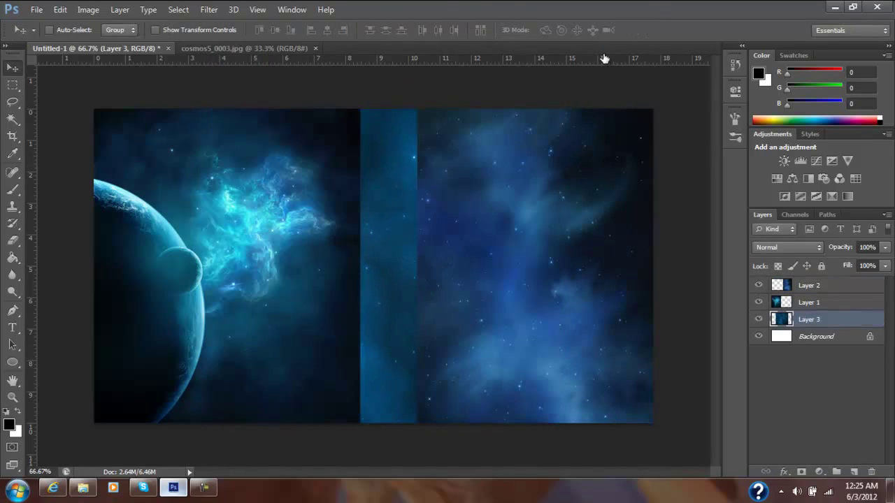
key(alt+bracketleft)
key(alt+BackSpace)
Erase the right starfield's and planet image's hard seams with a soft 380 px eraser.
key(alt+bracketright)
key(alt+bracketright)
key(alt+bracketright)
key(e)
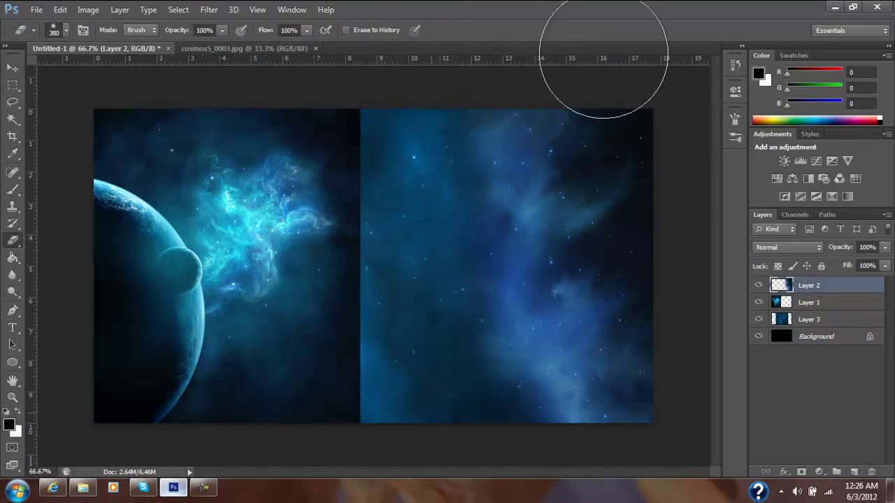
drag(448, 392, 489, 140)
key(alt+bracketleft)
drag(315, 119, 314, 420)
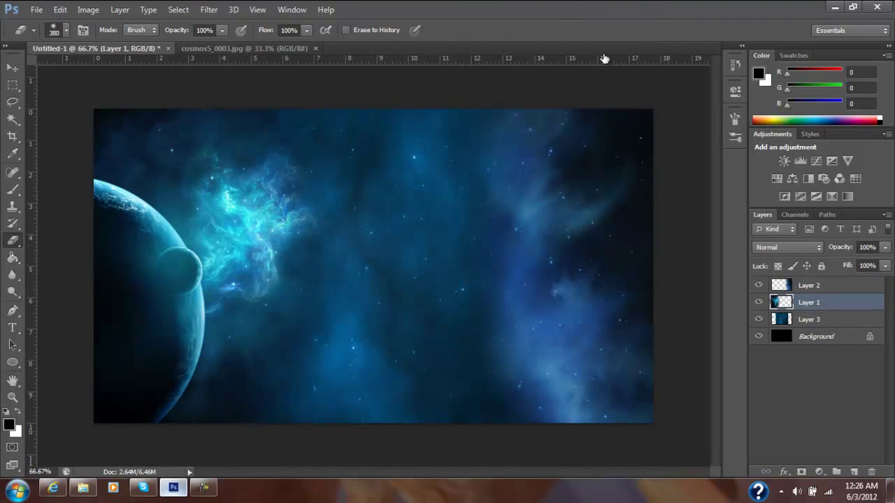
Place the cosmos layer just above the Background, then bring up File > Open.
key(alt+bracketleft)
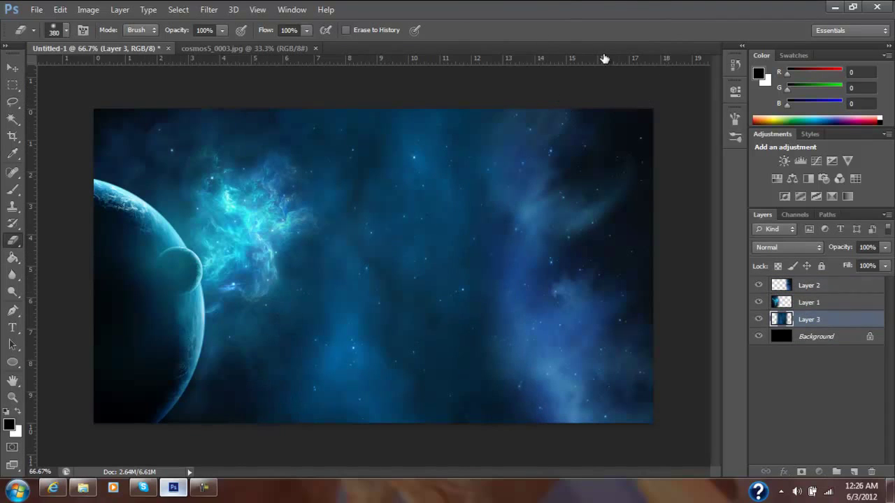
key(ctrl+shift+bracketright)
key(ctrl+bracketleft)
key(ctrl+bracketleft)
key(alt+f)
key(o)
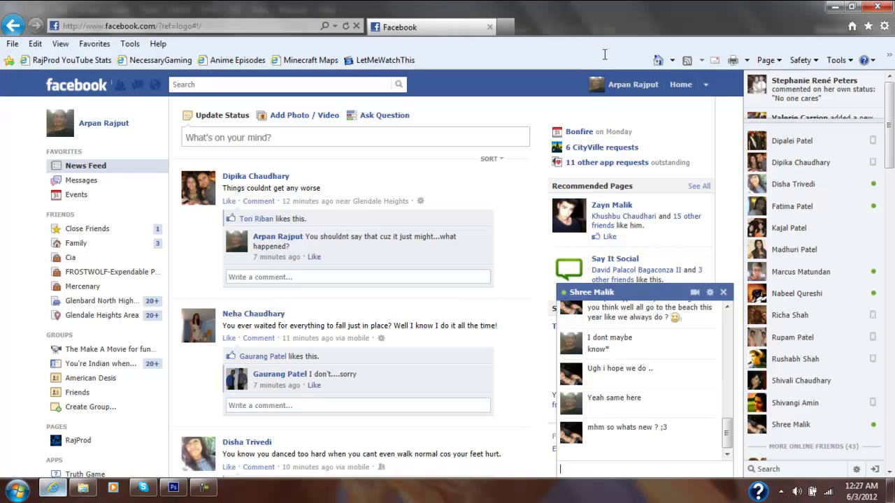
Send chat messages saying you're recording a speed art.
text(im just making a speed art of)
key(Return)
text(recording me making some)
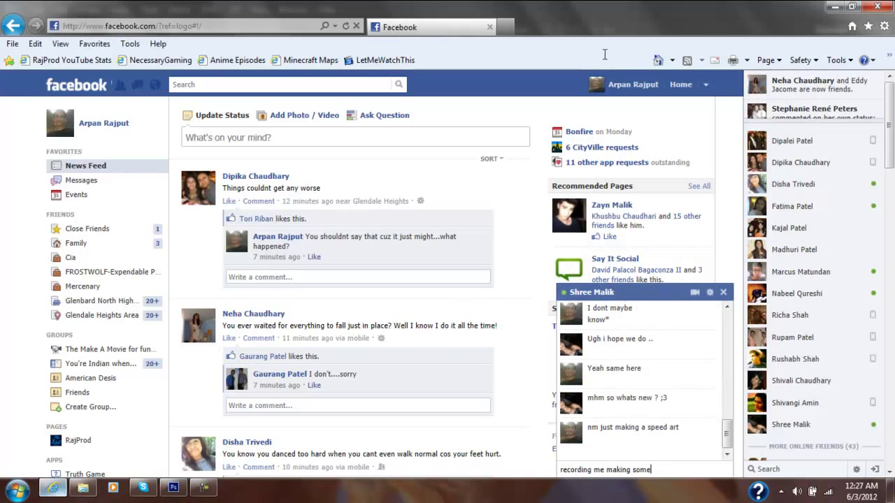
key(Return)
Search Google Images in a new tab for 'tardis open doors'.
key(ctrl+t)
text(images.goog)
key(Return)
text(tardis open doors)
key(Return)
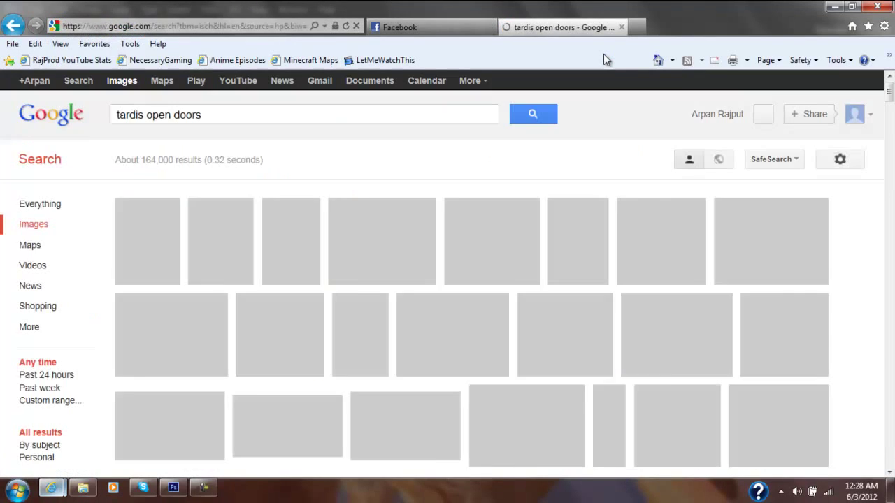
scroll(605, 60, down, 3)
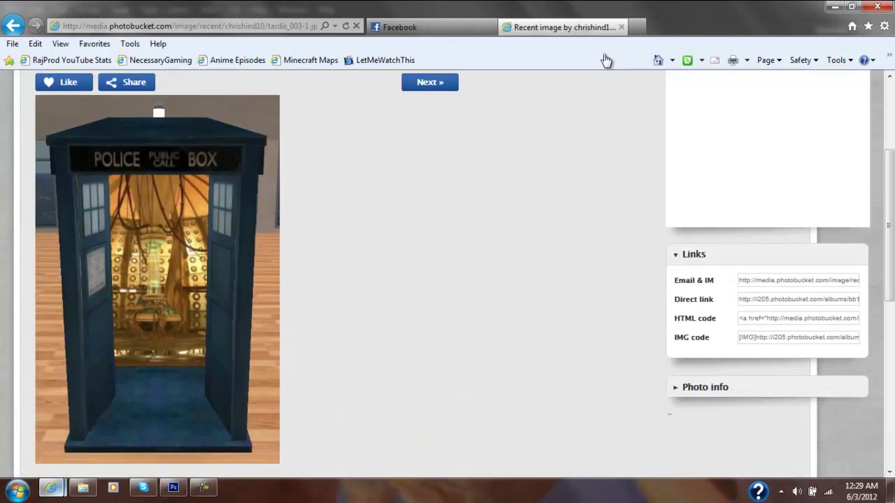
Chat that it's a Doctor Who speed art, then open a TARDIS image result.
key(ctrl+shift+Tab)
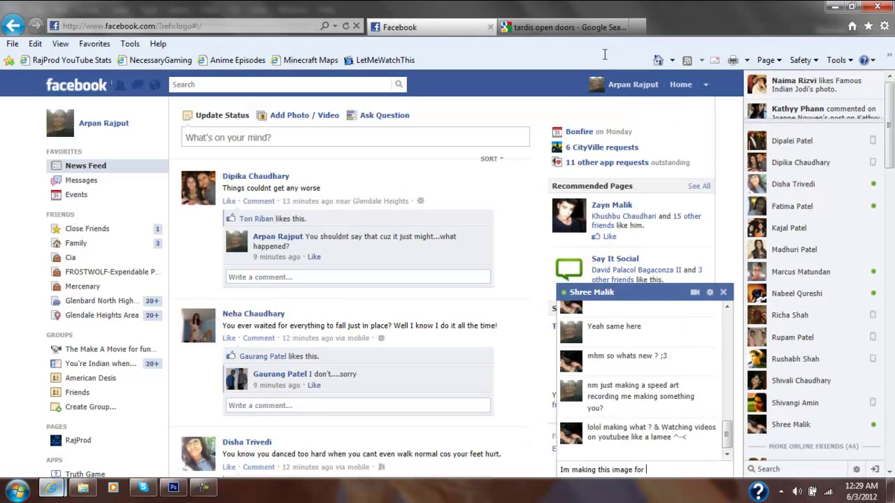
text(doctor who the show because my friend wanted me to)
key(Return)
text(and youtube is awesome)
key(Return)
key(ctrl+Tab)
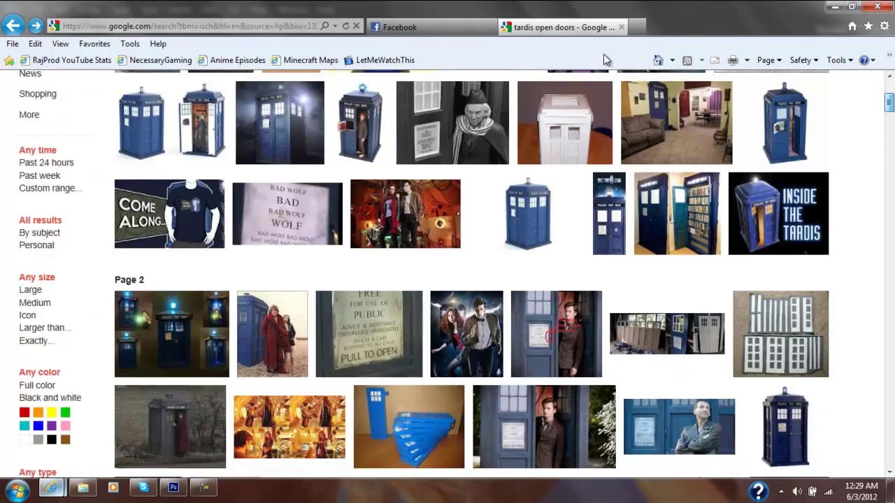
key(alt+Right)
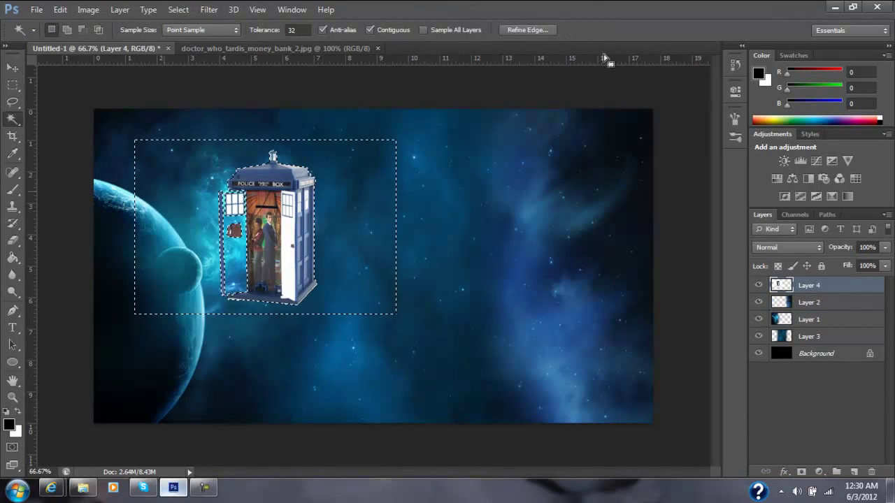
Delete the white strips right of and above the TARDIS.
key(ctrl+z)
key(m)
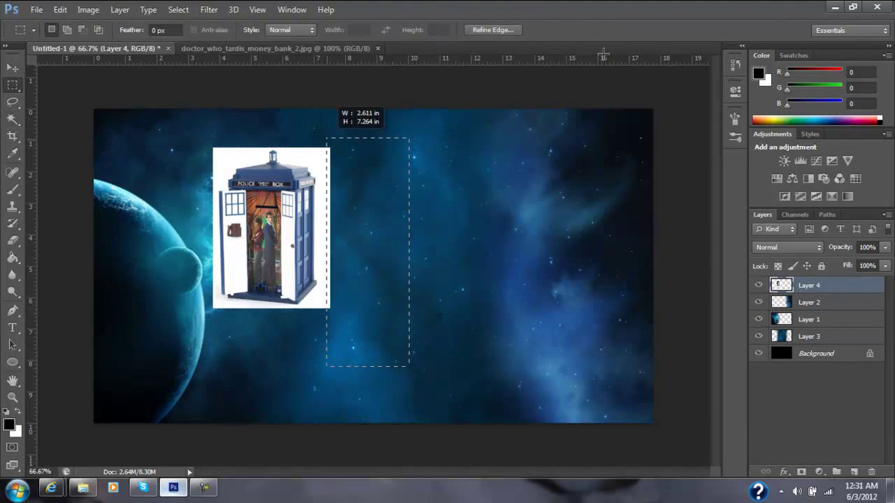
key(Delete)
drag(283, 148, 322, 160)
key(Delete)
drag(207, 143, 234, 147)
key(Delete)
key(ctrl+d)
key(z)
key(ctrl+plus)
key(ctrl+plus)
Trace a path below the TARDIS, make it a selection, and delete that white area.
key(p)
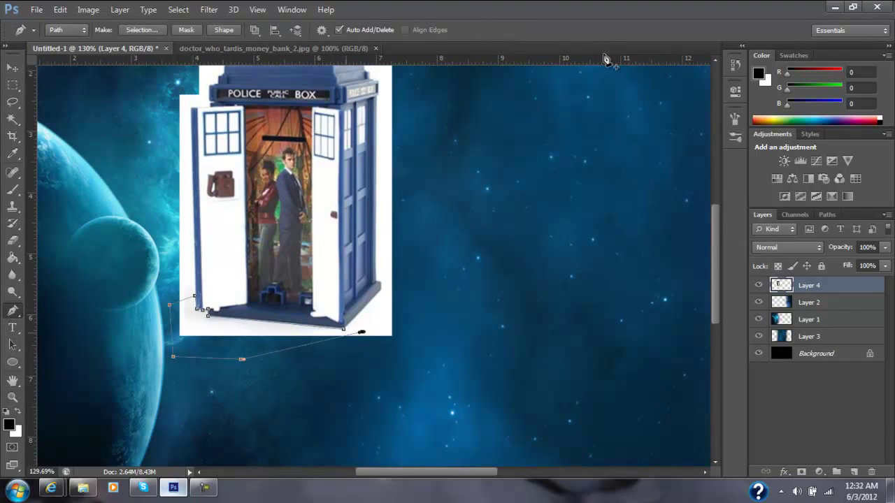
right_click(343, 332)
click(412, 86)
key(Return)
key(Delete)
key(w)
key(ctrl+d)
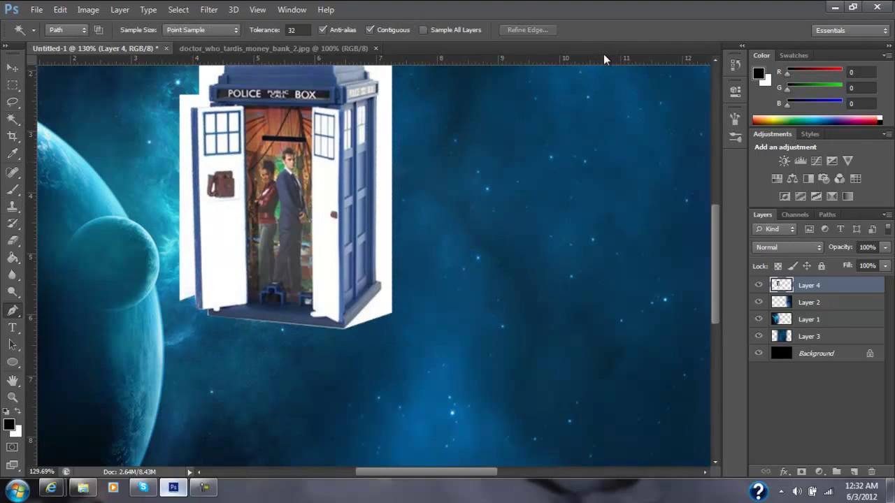
Remove the white area left of the TARDIS and zoom in on its top.
key(p)
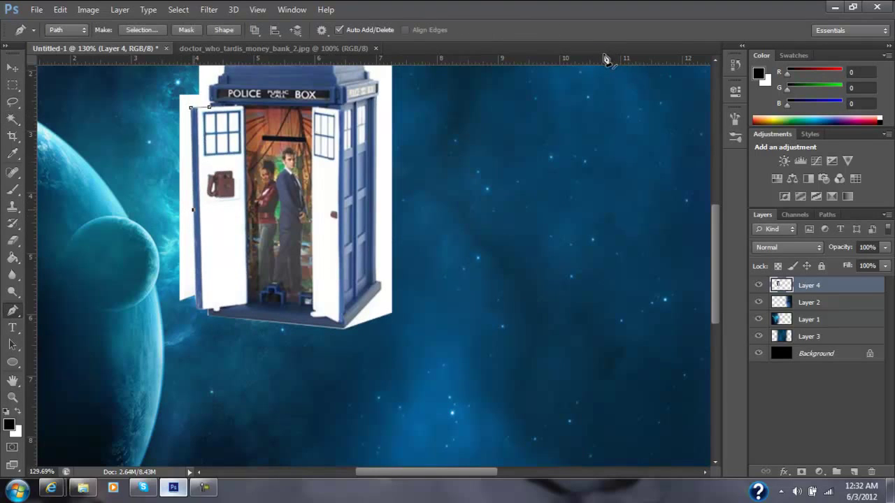
key(w)
key(Delete)
key(ctrl+d)
key(z)
key(ctrl+plus)
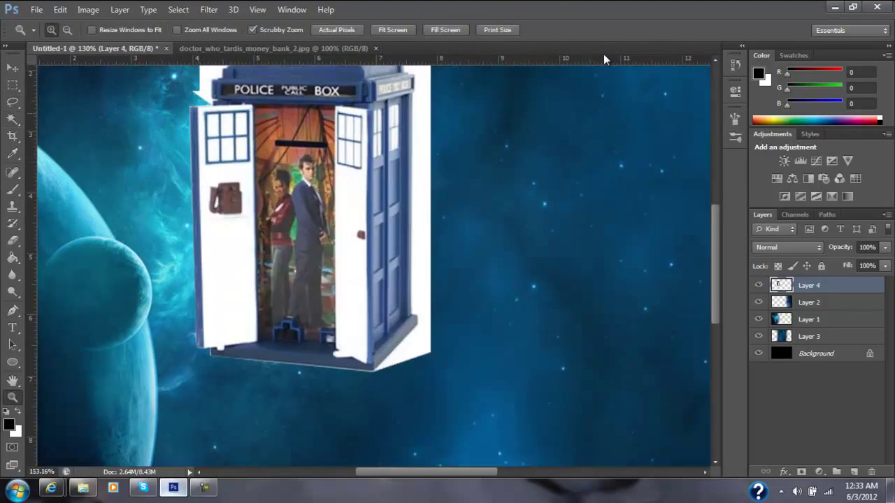
key(ctrl+plus)
Delete the leftover white block beside the TARDIS.
key(p)
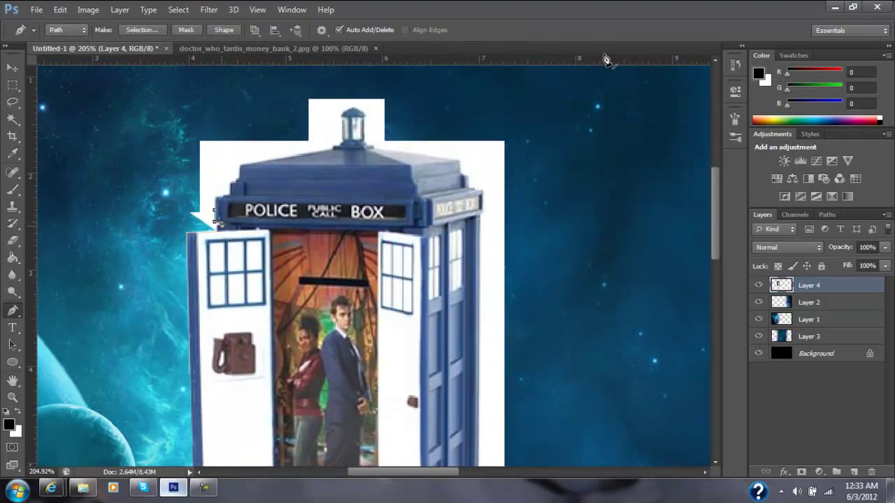
key(m)
mouse_move(175, 117)
mouse_down()
mouse_move(211, 223)
mouse_move(261, 280)
mouse_up()
key(Delete)
scroll(419, 279, down, 3)
Paint over the door's phone sign in white with the Paint Bucket.
key(m)
key(g)
key(x)
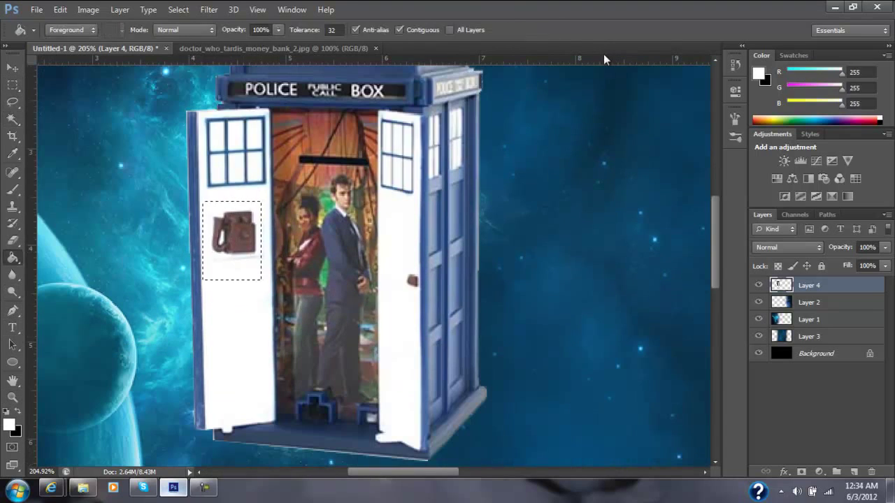
mouse_move(52, 488)
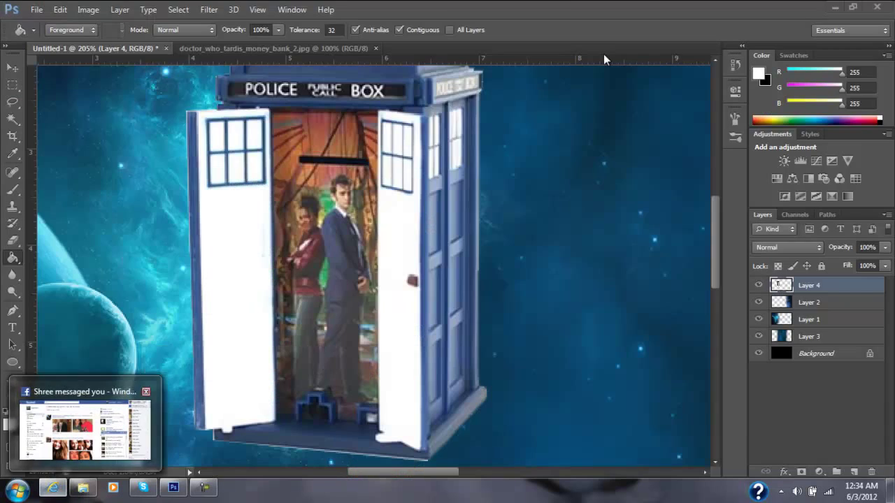
Chat in the browser, sharing a portfolio site and YouTube channel, then return to Photoshop.
click(77, 426)
text(ings I made then go to this site)
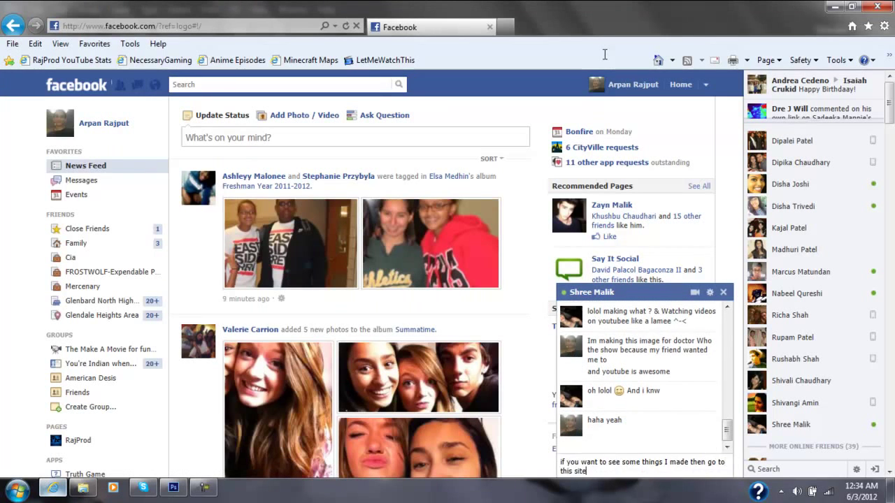
key(Return)
text(www.rajprod.daportfolio.com)
key(Return)
text(I have one on my youtube channel that I made but didnt put into portfolio)
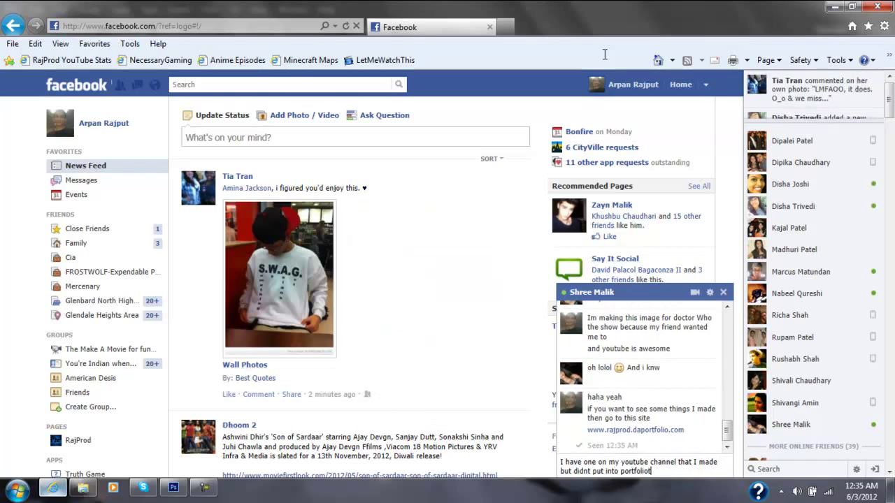
key(Return)
text(Channel: www.)
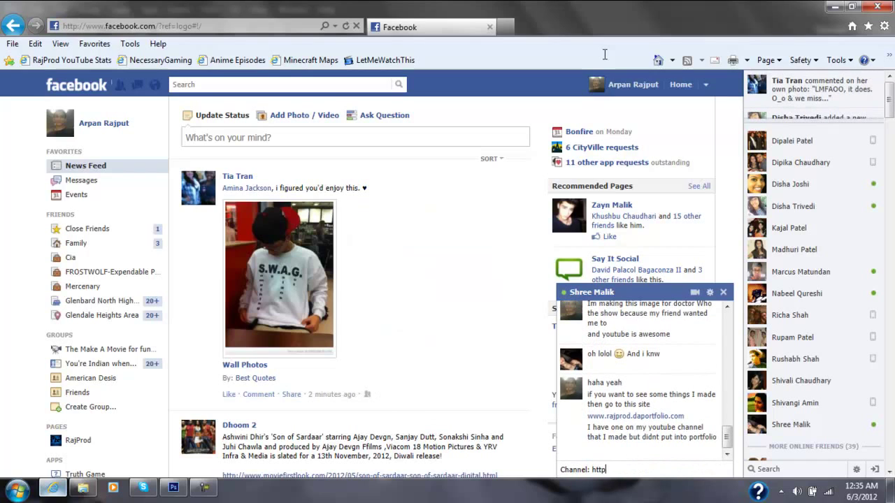
key(Return)
key(alt+Tab)
Fit the canvas in view and flip the TARDIS horizontally.
key(ctrl+0)
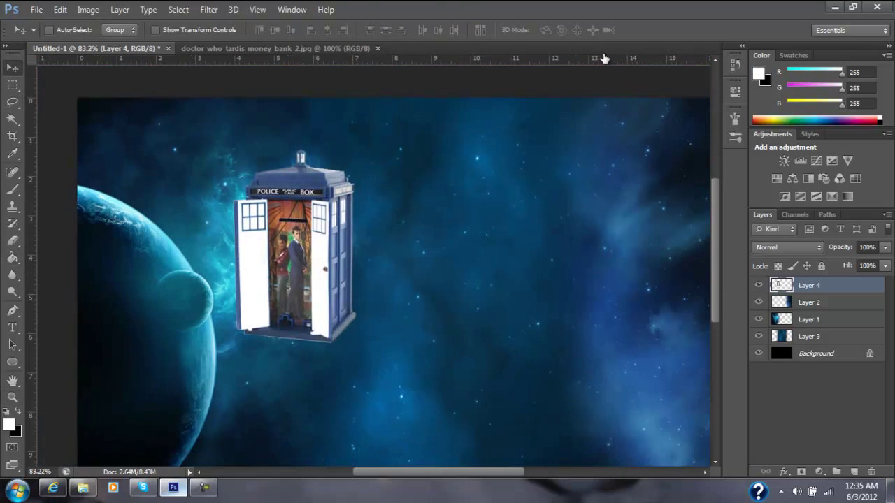
key(alt+f)
key(Escape)
key(ctrl+t)
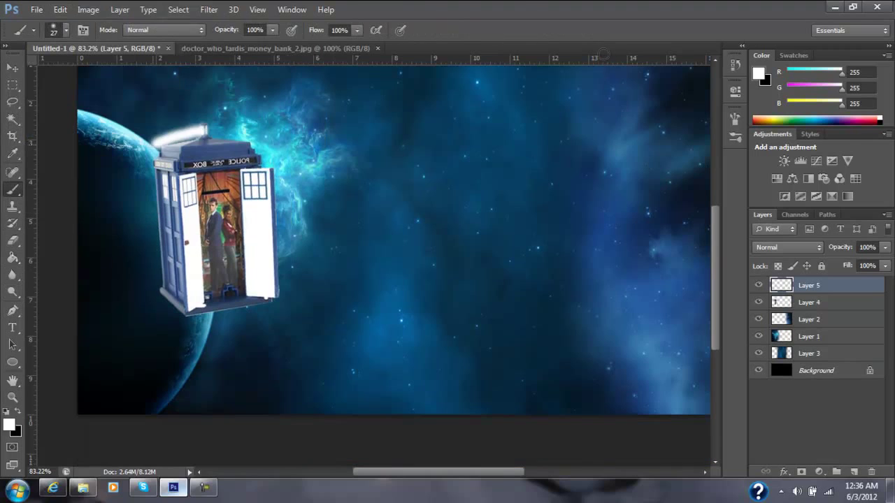
Paint a white roof glow in Overlay blending, then rotate the TARDIS slightly counter-clockwise.
drag(160, 150, 223, 128)
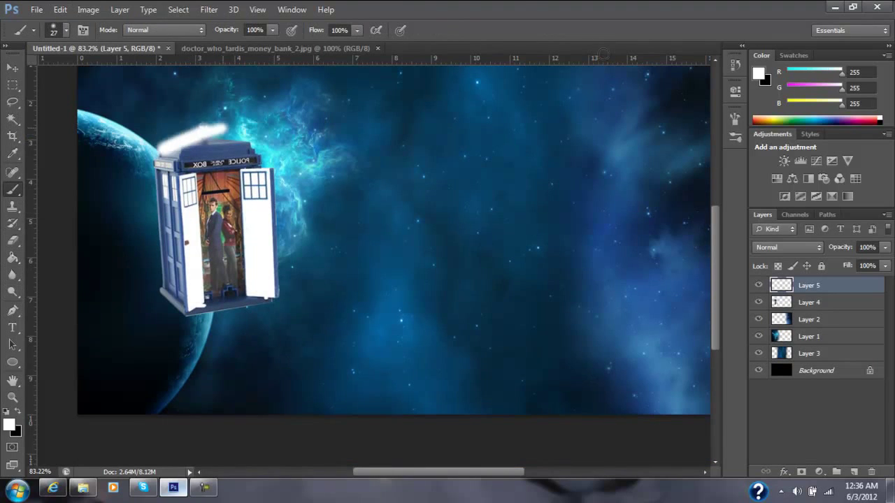
click(787, 246)
click(785, 180)
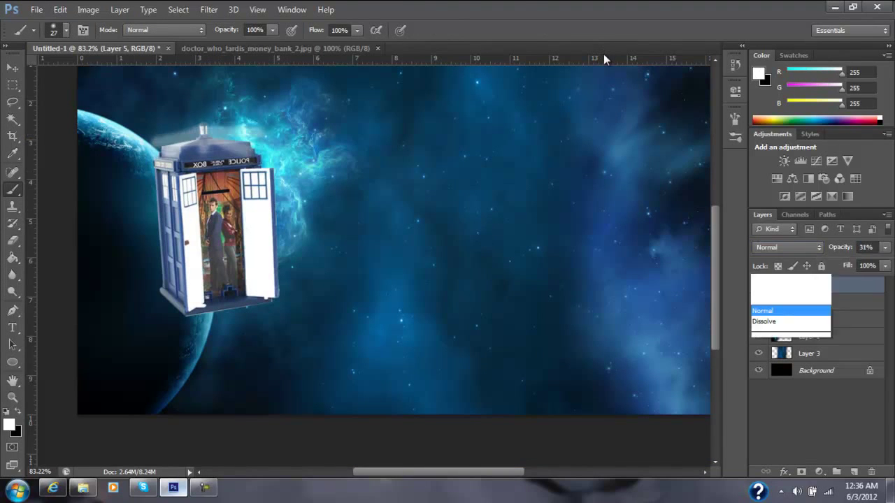
key(shift+alt+a)
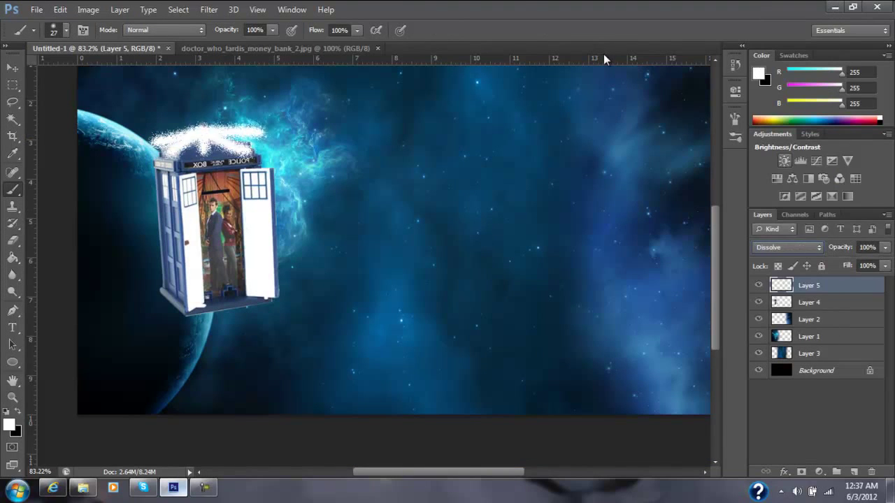
key(shift+alt+k)
key(shift+alt+g)
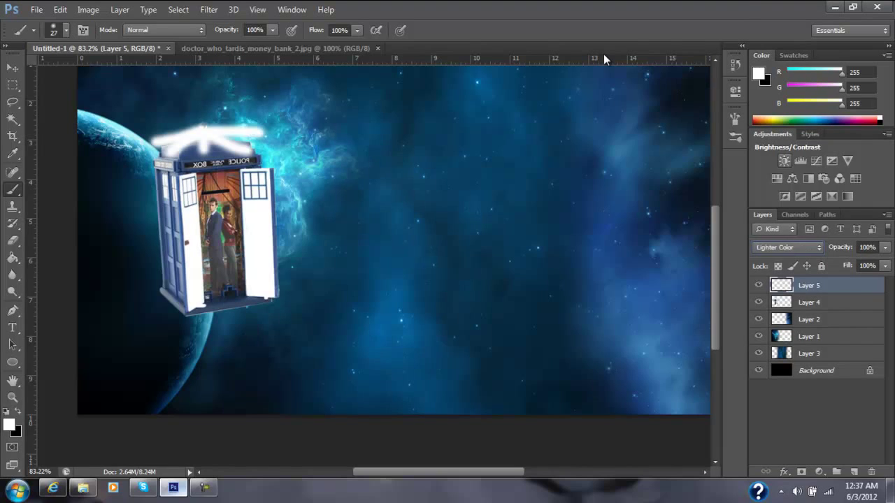
key(shift+plus)
key(shift+plus)
key(shift+plus)
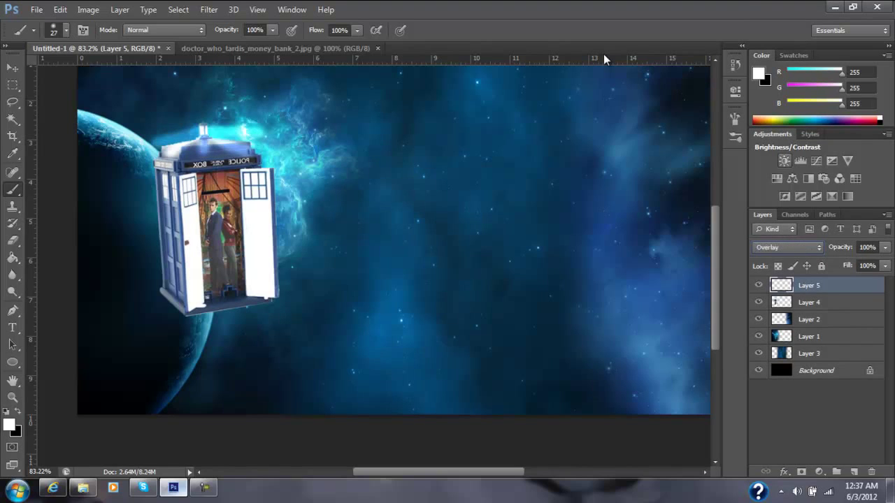
key(shift+plus)
key(shift+plus)
key(shift+plus)
key(shift+alt+o)
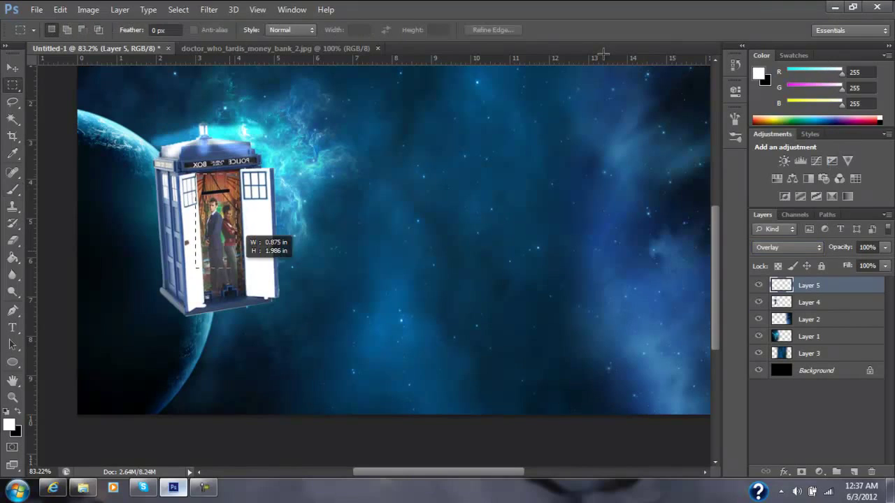
key(ctrl+t)
drag(319, 203, 319, 197)
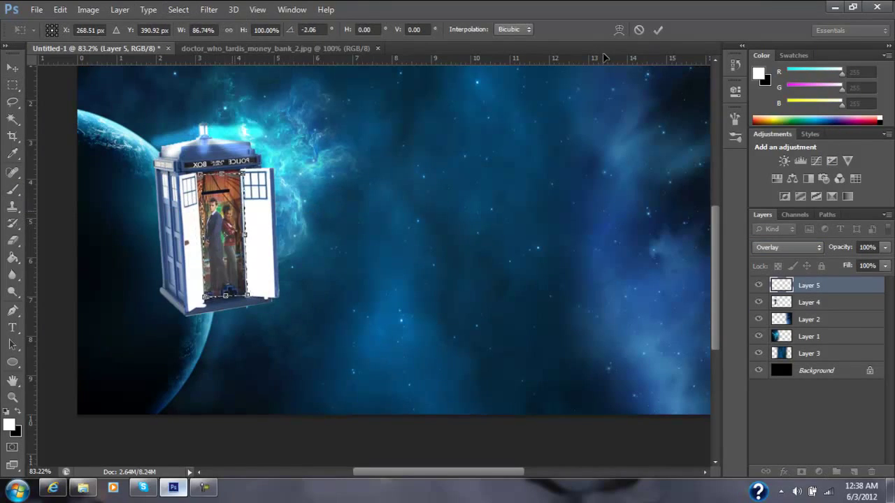
Commit the TARDIS interior rotation, select the Pen tool, then type a YouTube address in the browser.
key(Return)
key(p)
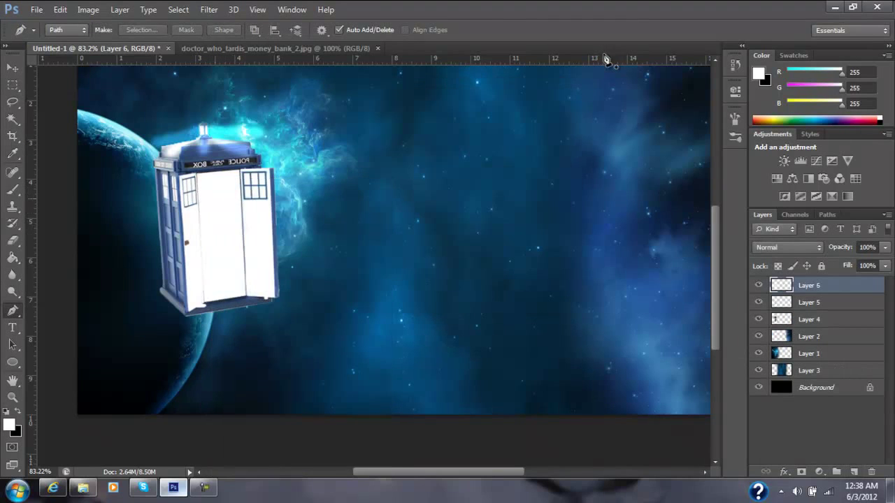
key(p)
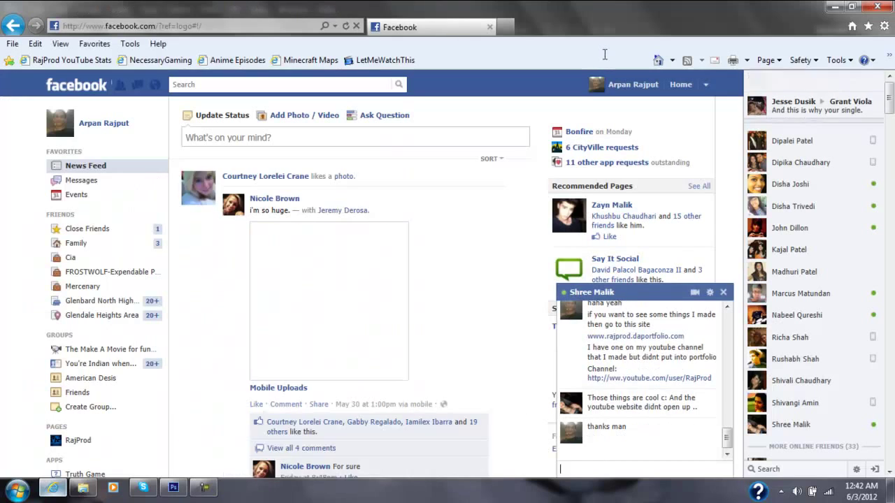
text(http://www.youtub)
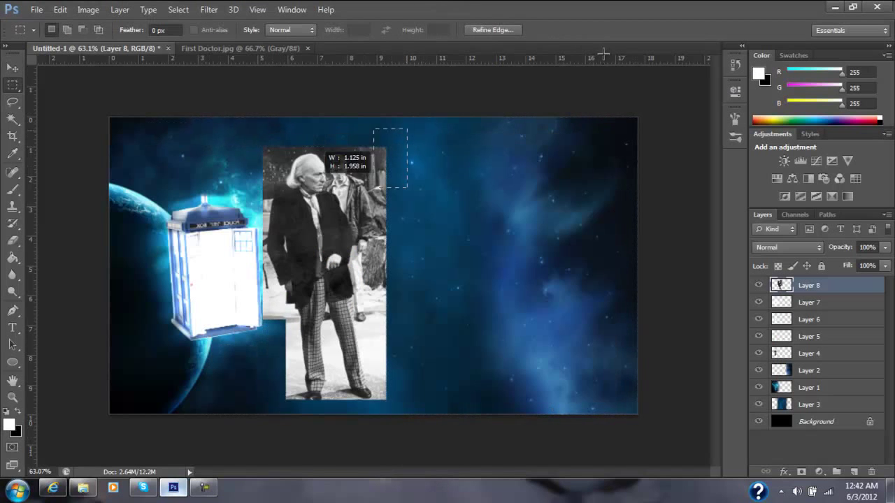
Extend the rectangular selection beside the First Doctor and zoom in on him.
drag(407, 187, 416, 389)
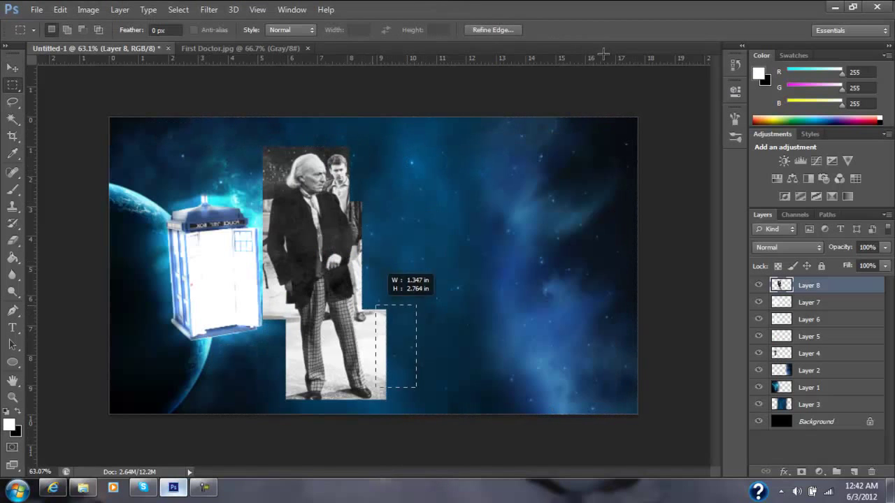
key(z)
drag(328, 280, 371, 280)
key(p)
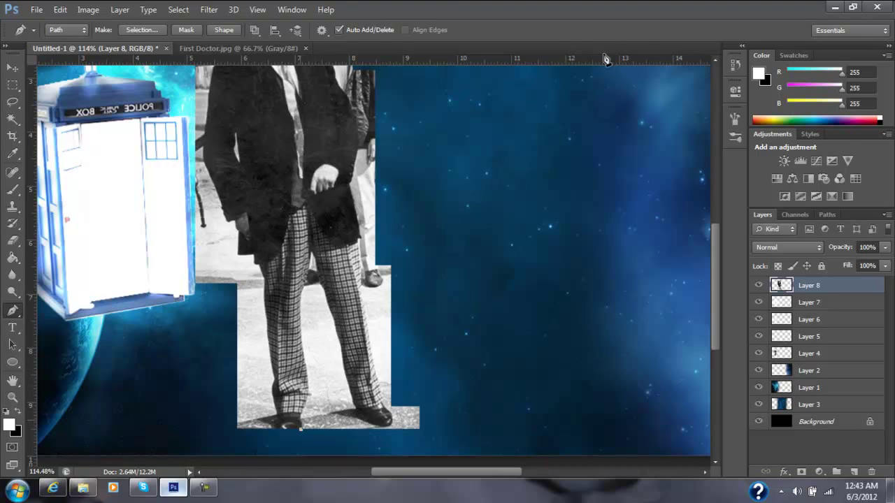
Start the Pen path around the First Doctor with a point at his shoe.
scroll(279, 434, up, 5)
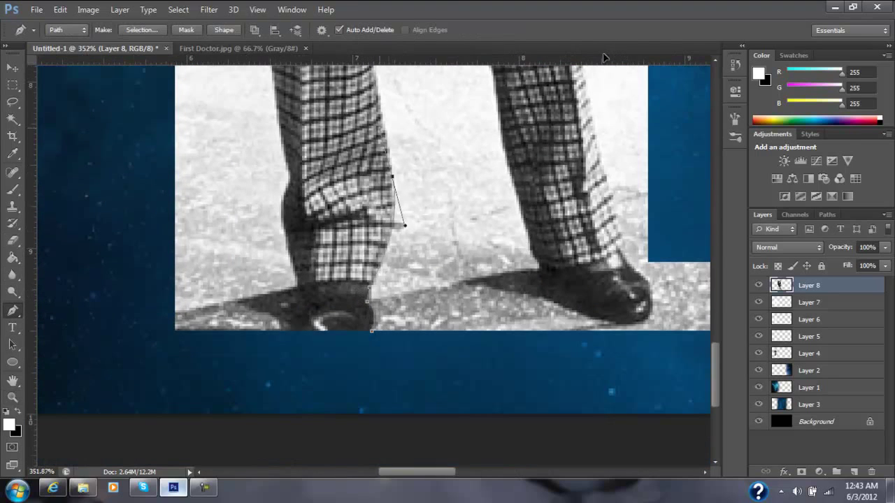
scroll(605, 59, up, 3)
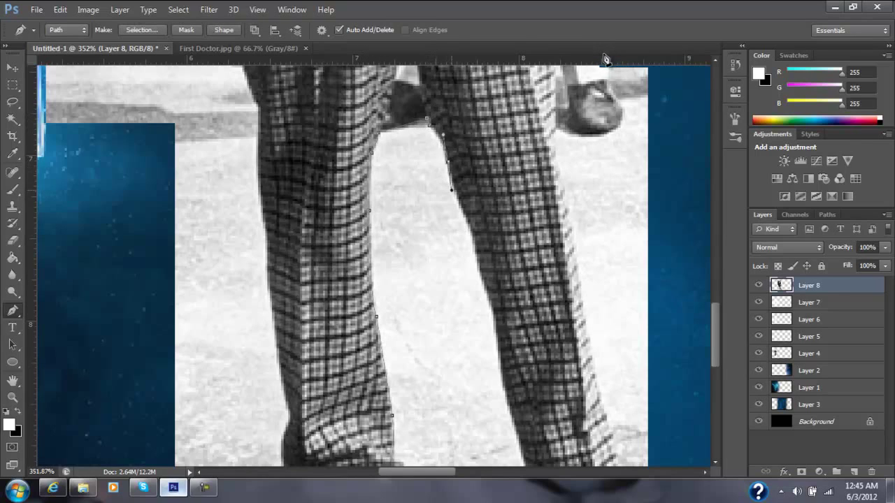
scroll(605, 59, down, 3)
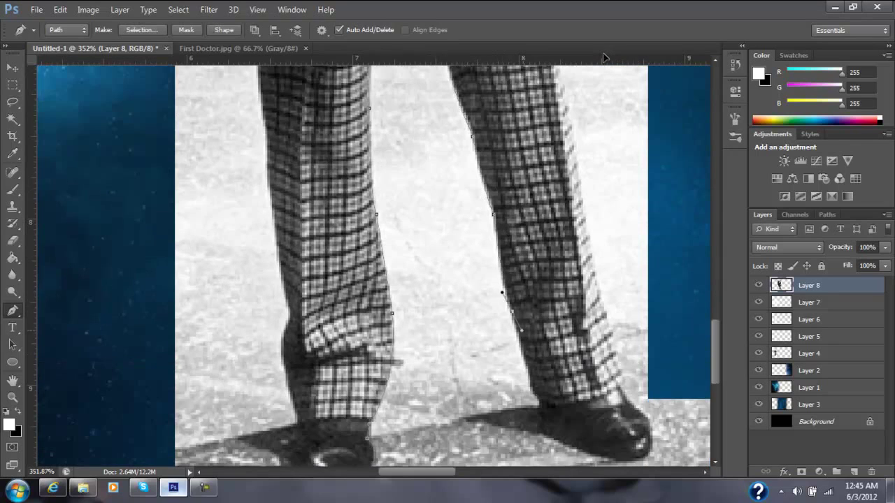
scroll(606, 59, down, 1)
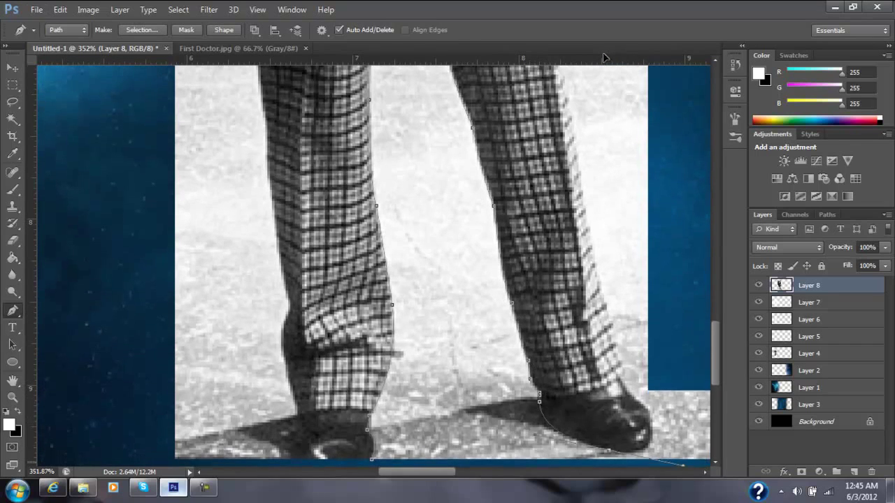
click(560, 429)
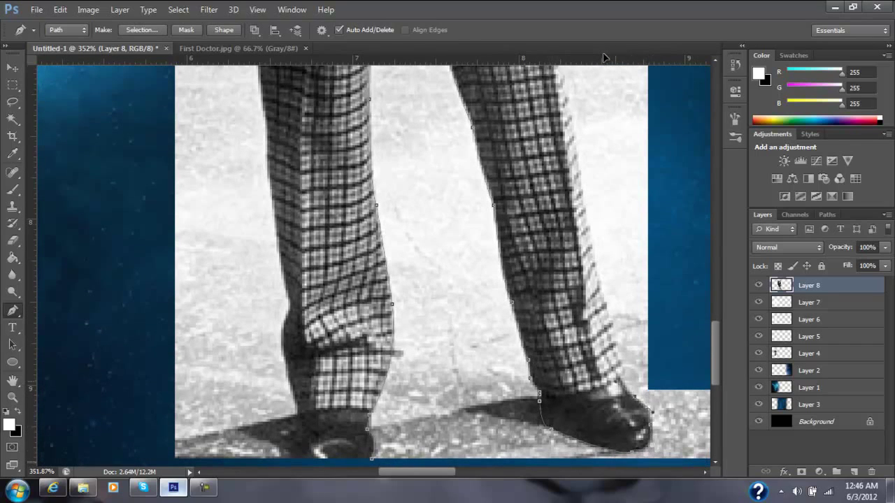
scroll(605, 58, up, 5)
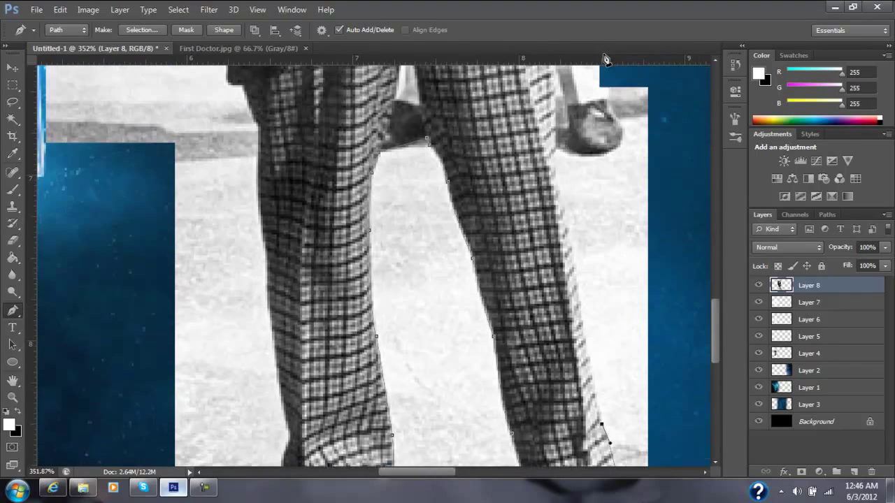
scroll(605, 58, up, 3)
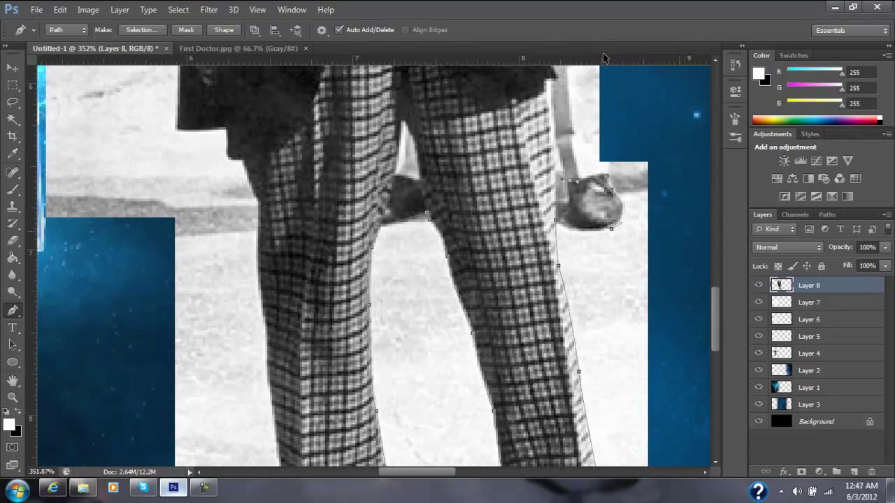
Continue tracing the path with curved points up and around the First Doctor's full figure.
drag(608, 183, 606, 168)
scroll(605, 58, up, 5)
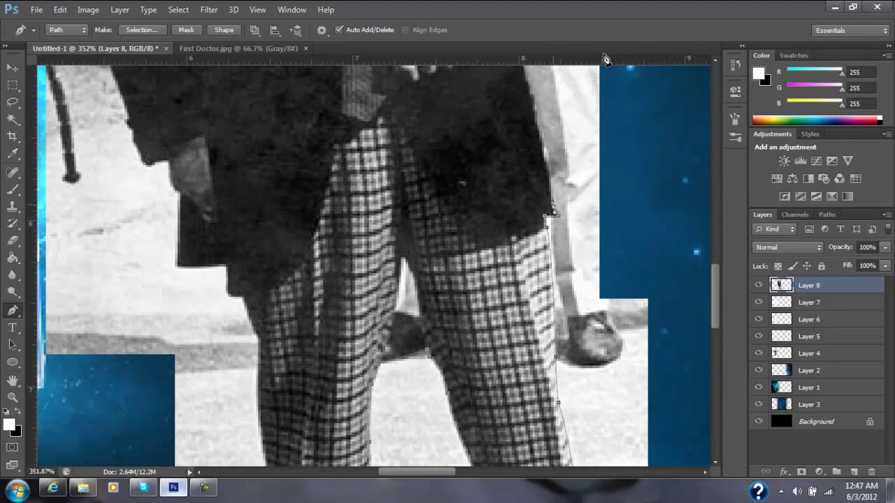
scroll(605, 59, up, 5)
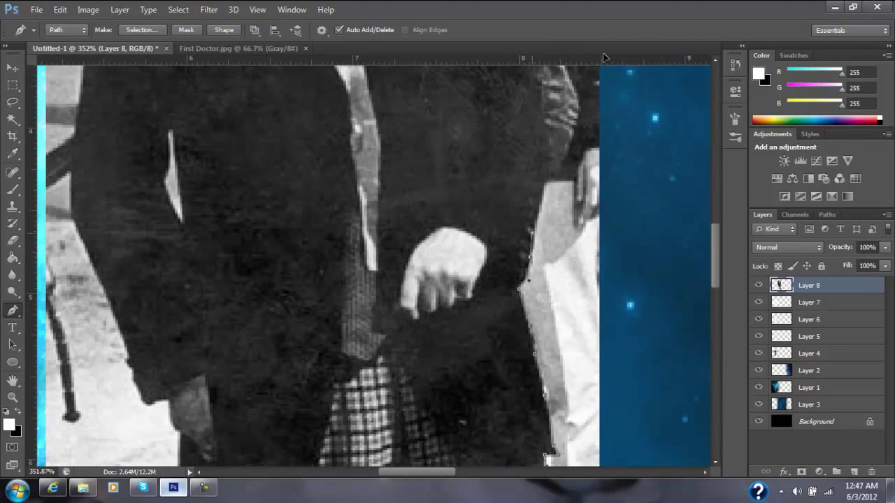
scroll(605, 58, up, 3)
scroll(605, 58, up, 3)
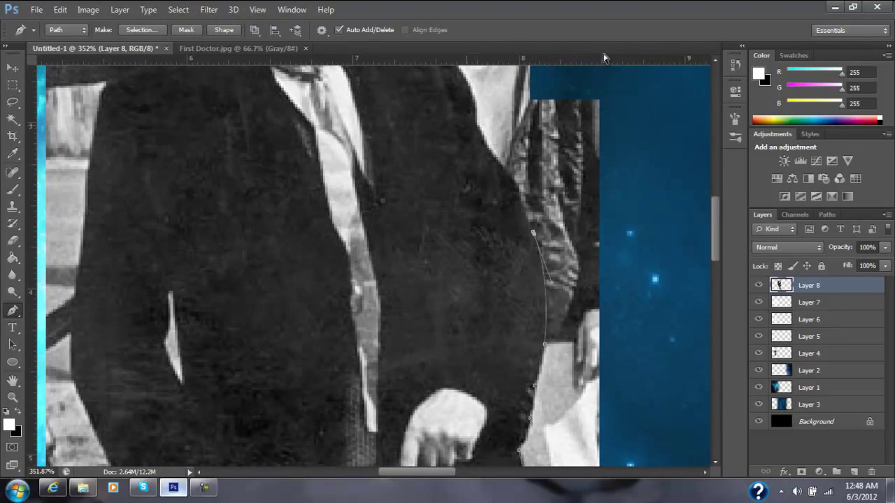
scroll(605, 58, up, 4)
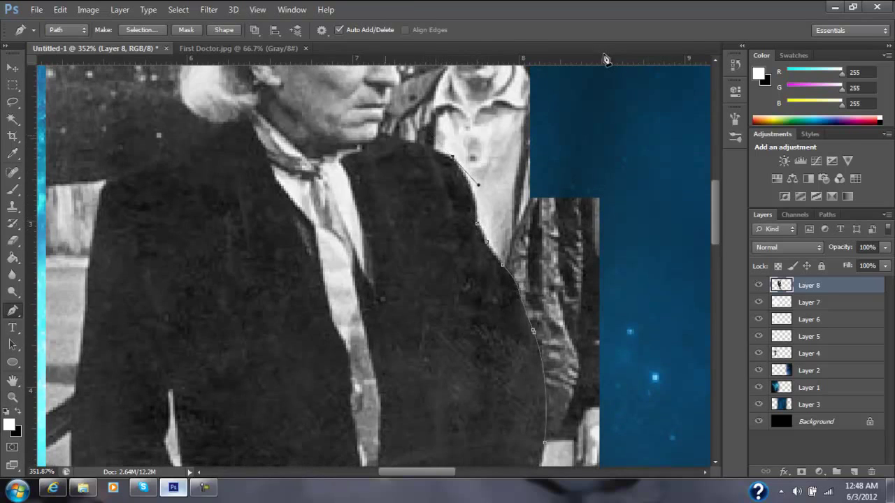
scroll(605, 59, up, 3)
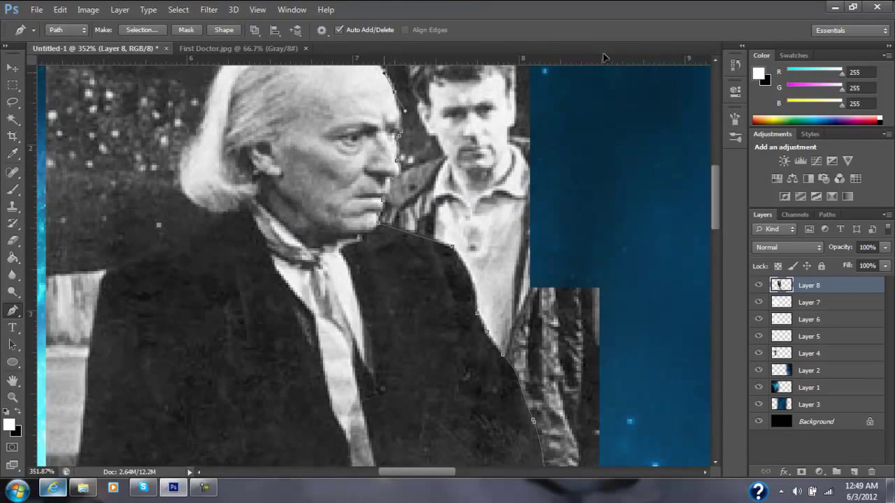
scroll(605, 59, up, 7)
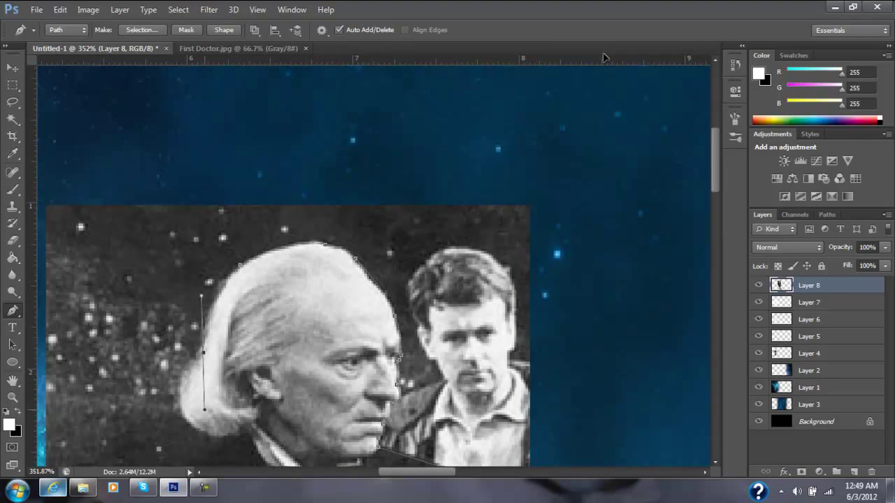
scroll(605, 58, down, 1)
scroll(605, 59, down, 6)
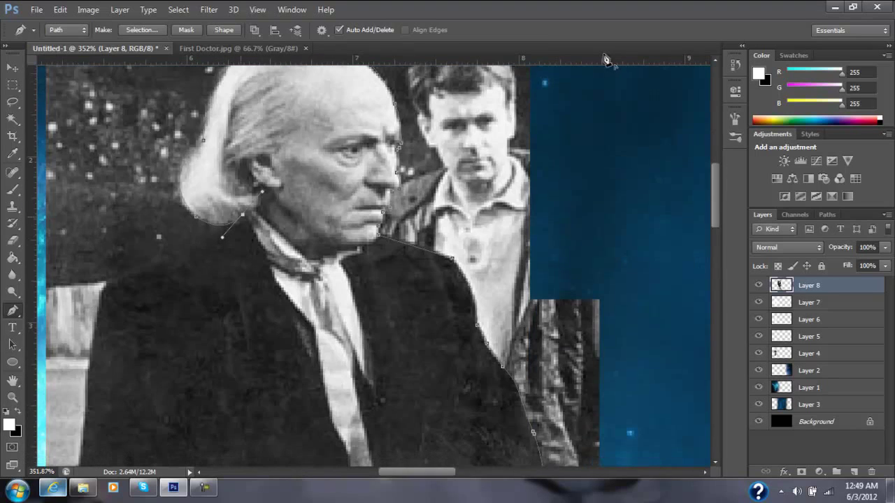
scroll(605, 58, down, 6)
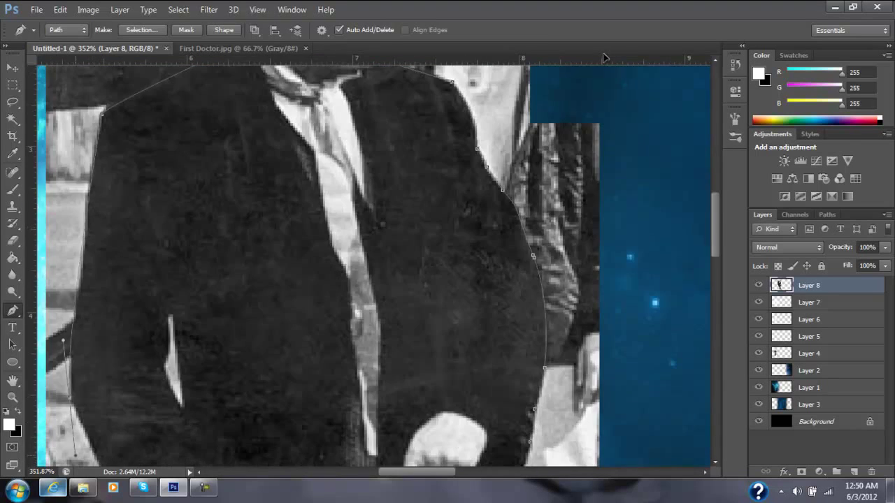
scroll(605, 58, down, 6)
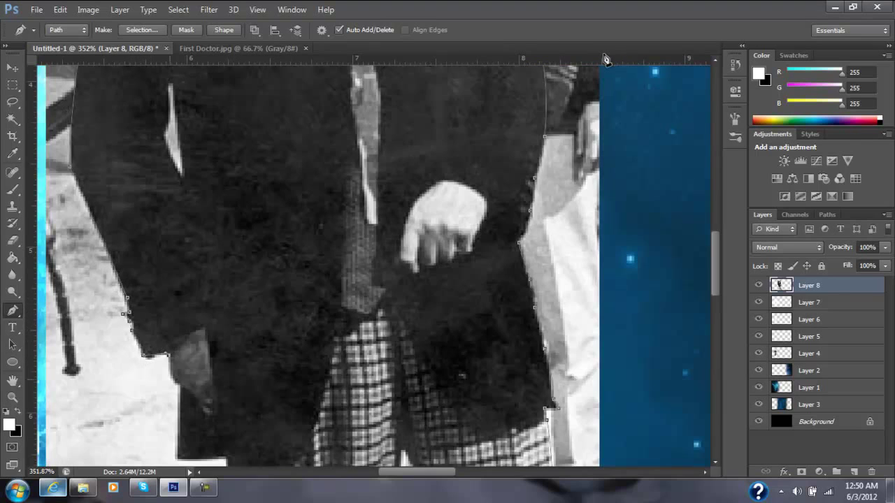
scroll(605, 59, down, 7)
scroll(605, 59, down, 4)
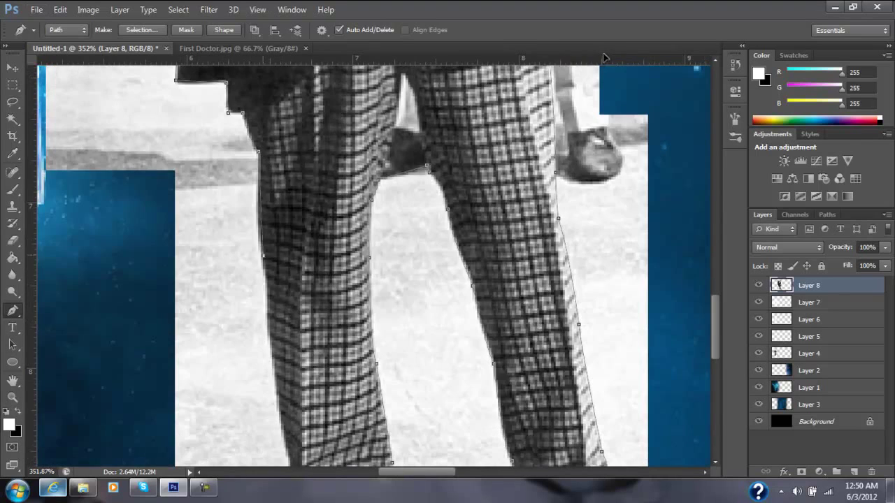
scroll(605, 58, down, 5)
scroll(605, 59, down, 2)
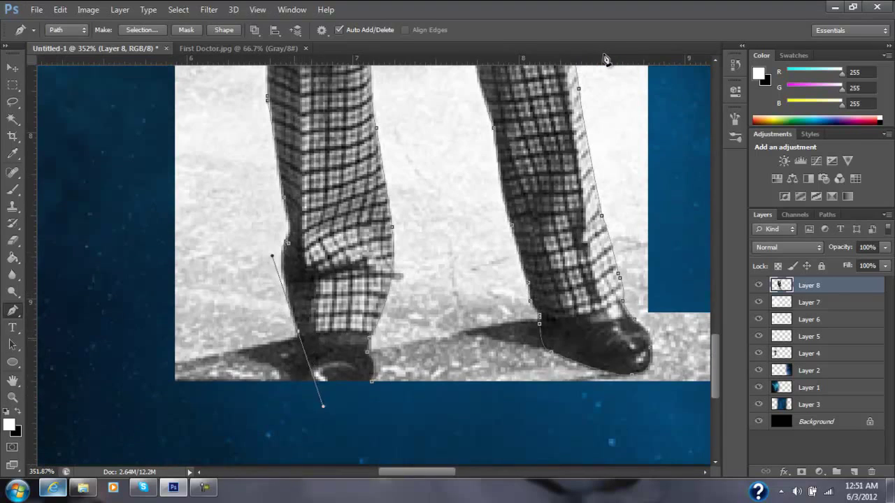
Convert the traced outline into a selection with Make Selection.
right_click(350, 399)
click(381, 96)
key(Return)
click(178, 9)
Inverse the selection and delete the First Doctor's photo background.
click(199, 62)
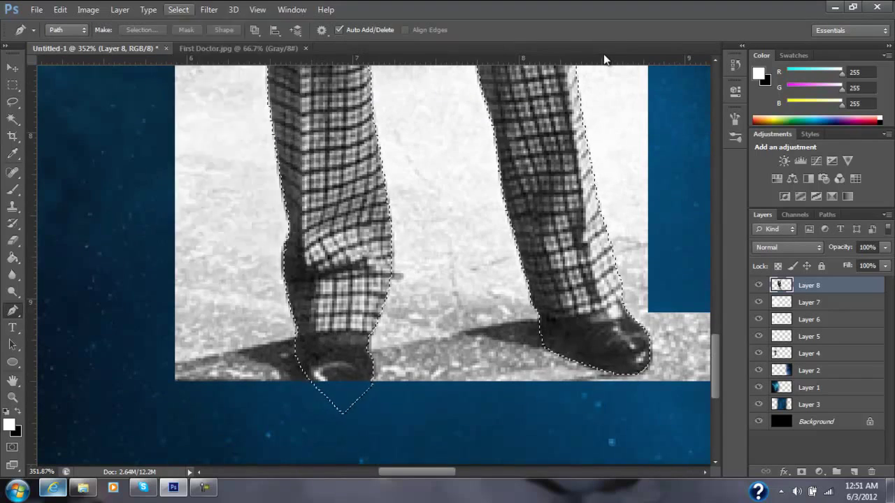
key(Delete)
scroll(605, 59, up, 8)
right_click(417, 317)
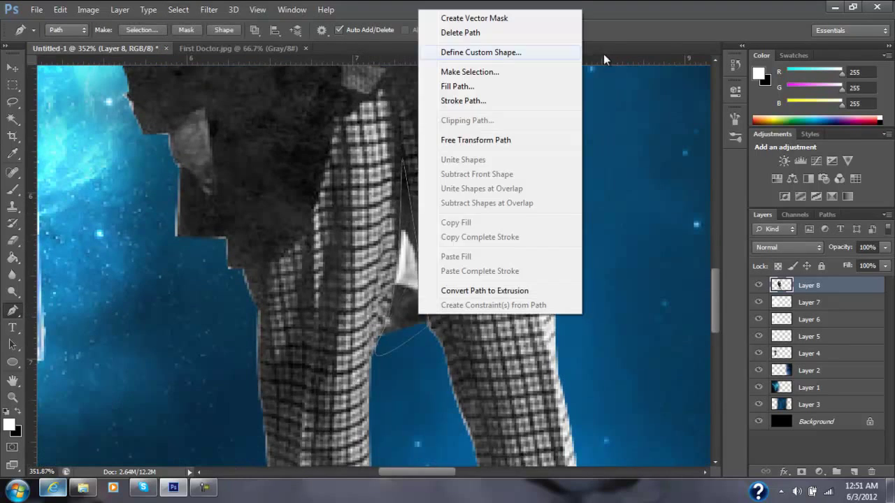
key(Escape)
Commit the First Doctor's upright rotation beside the TARDIS.
scroll(605, 59, up, 5)
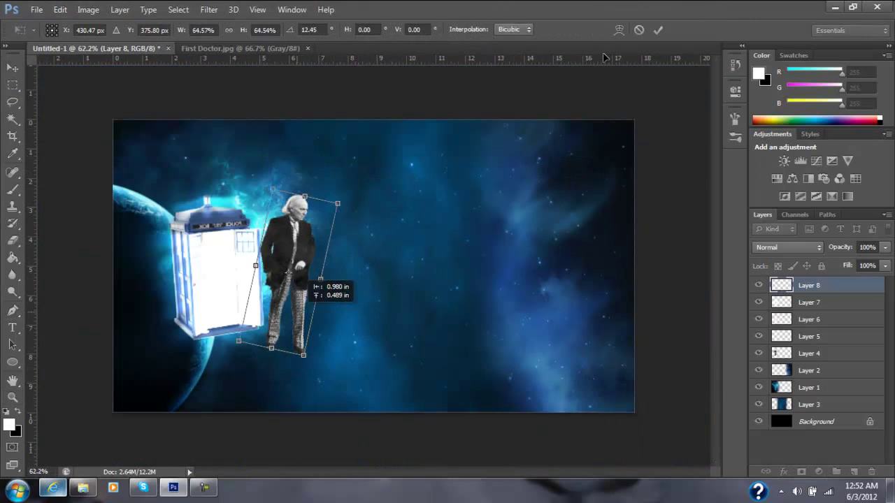
key(Return)
key(g)
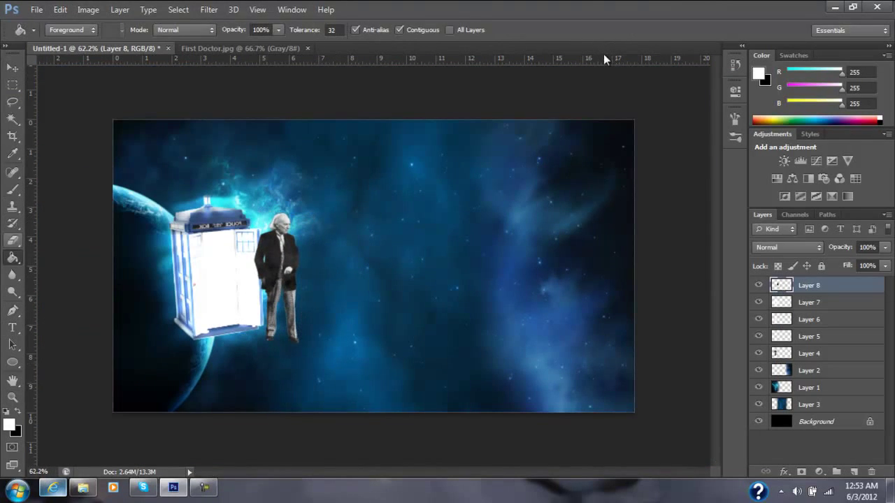
key(e)
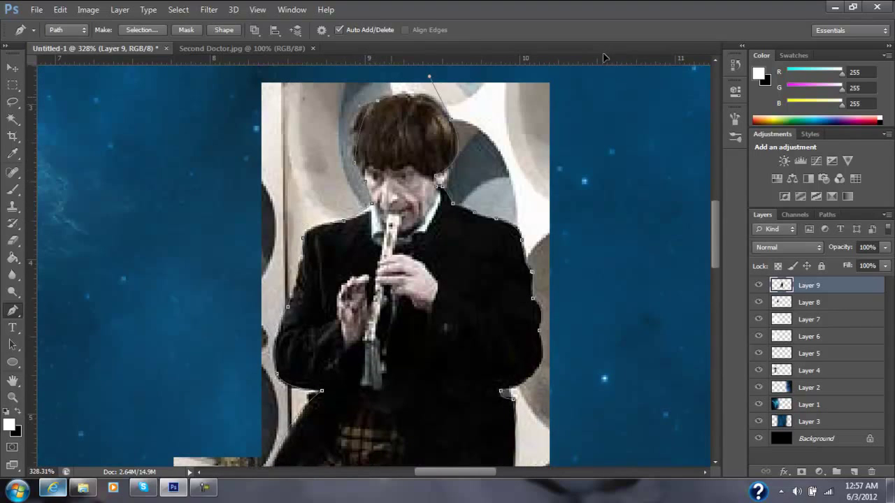
Turn the Second Doctor's path into a selection, inverse it, delete the background and deselect.
key(Return)
key(ctrl+shift+i)
key(Delete)
key(v)
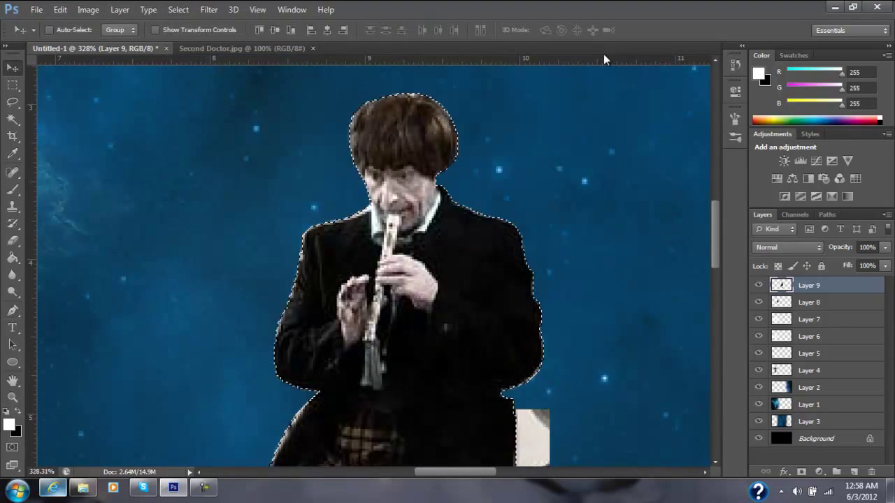
key(ctrl+d)
key(ctrl+minus)
key(ctrl+minus)
Shrink, tilt a few degrees and move the Second Doctor just right of the First Doctor.
key(ctrl+t)
drag(270, 164, 235, 194)
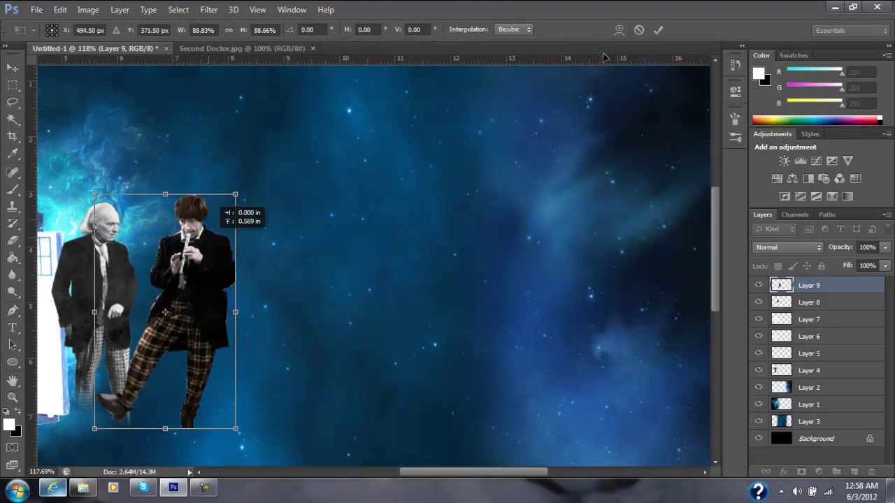
drag(235, 428, 270, 455)
drag(276, 175, 259, 164)
drag(210, 210, 207, 236)
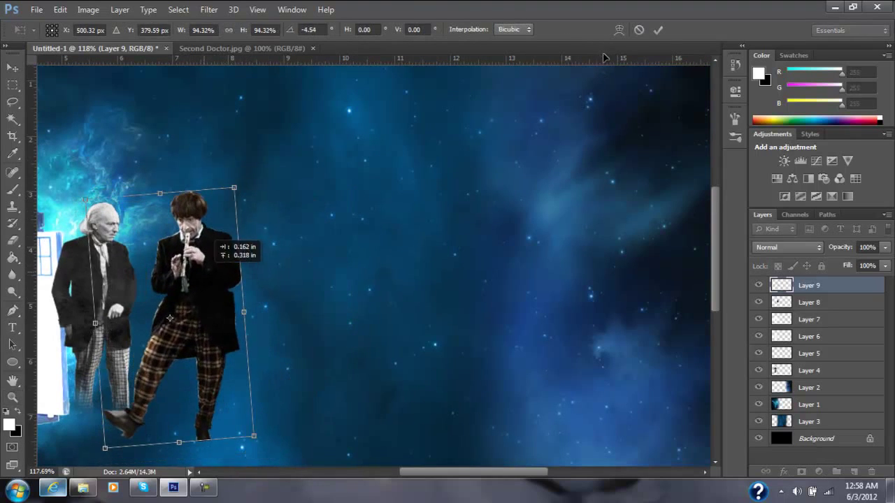
key(Return)
key(e)
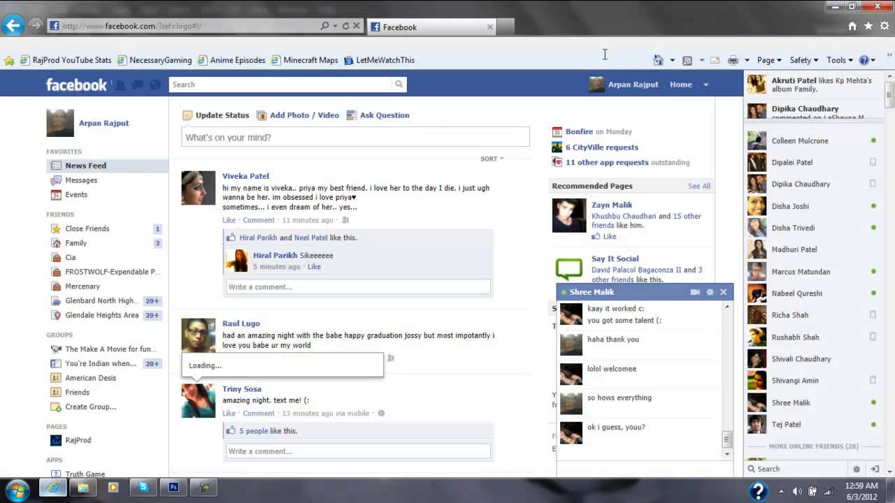
key(alt)
text(a)
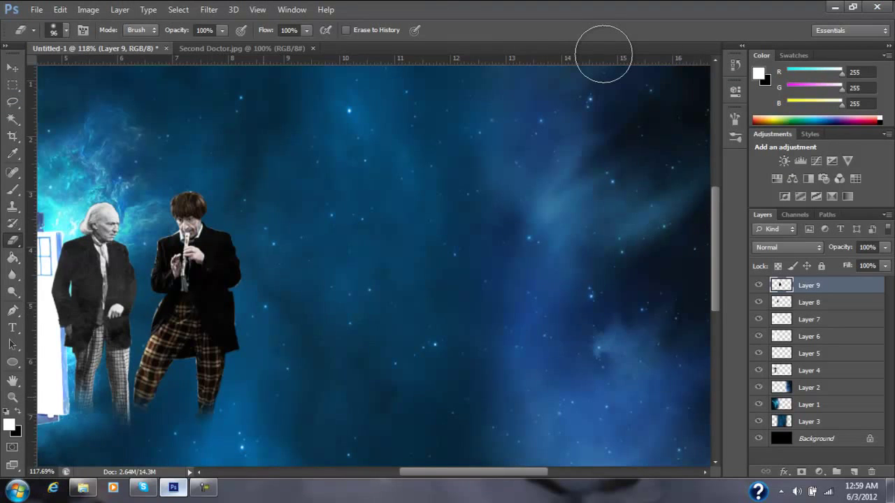
Open the Third Doctor photo, place it in the scene and shrink it toward the lower left.
key(ctrl+o)
key(Return)
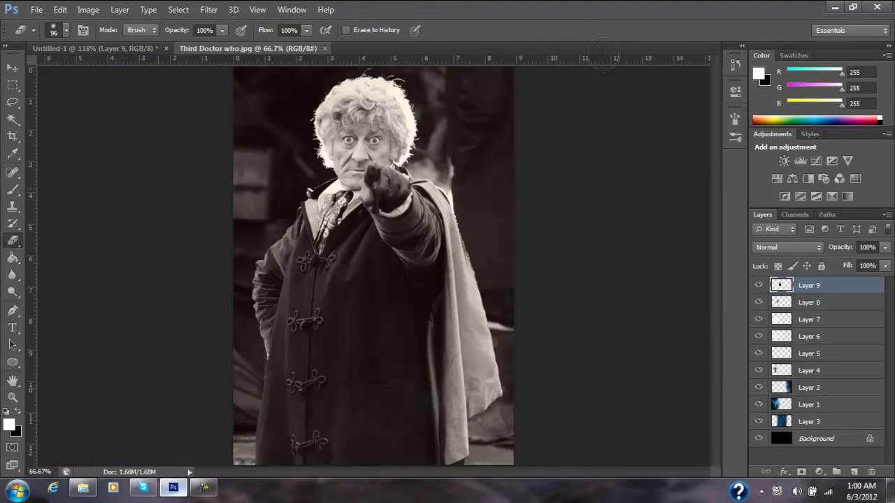
key(ctrl+t)
drag(168, 70, 212, 300)
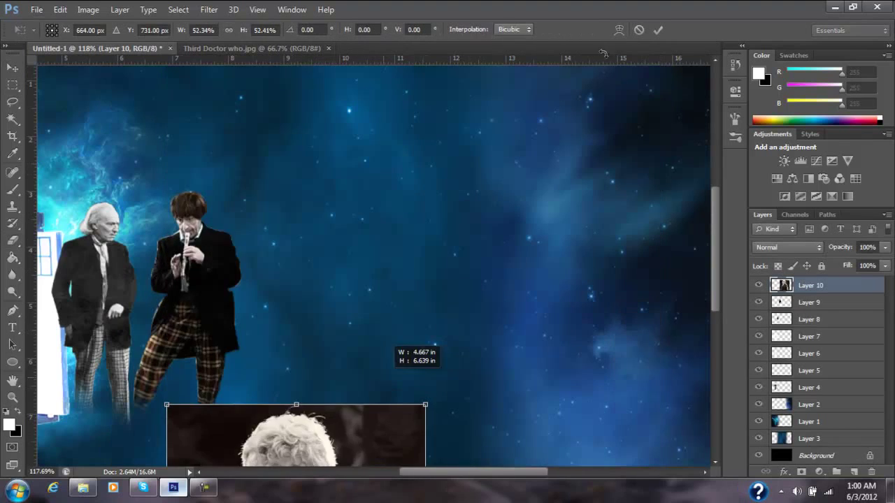
key(Return)
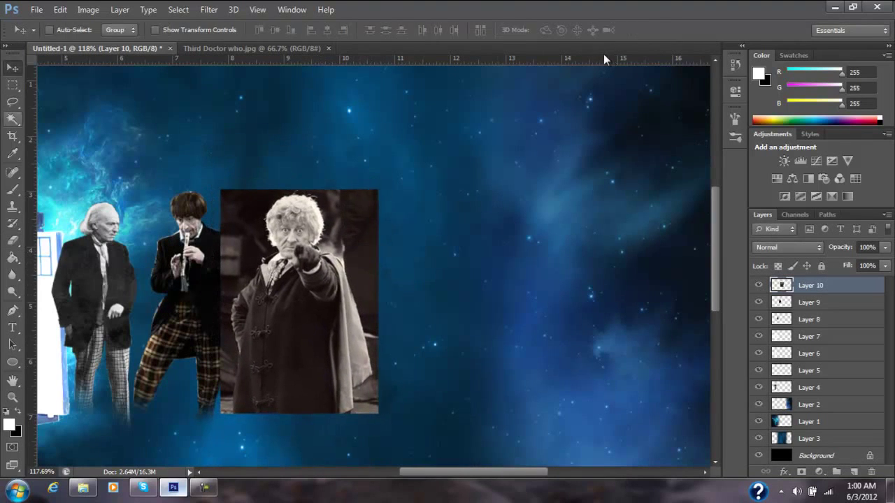
Delete edge strips from the Third Doctor photo and start a Pen path along his coat's left edge.
key(m)
key(Delete)
drag(220, 118, 241, 245)
key(Delete)
drag(378, 391, 227, 433)
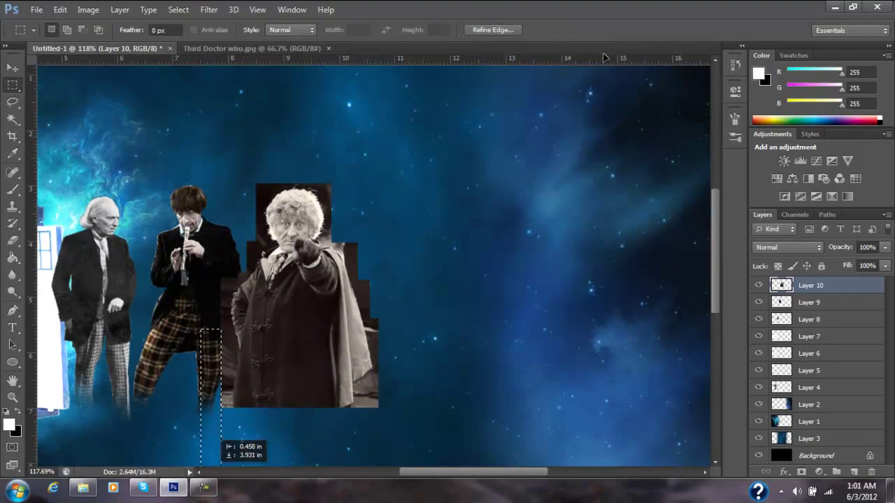
key(Delete)
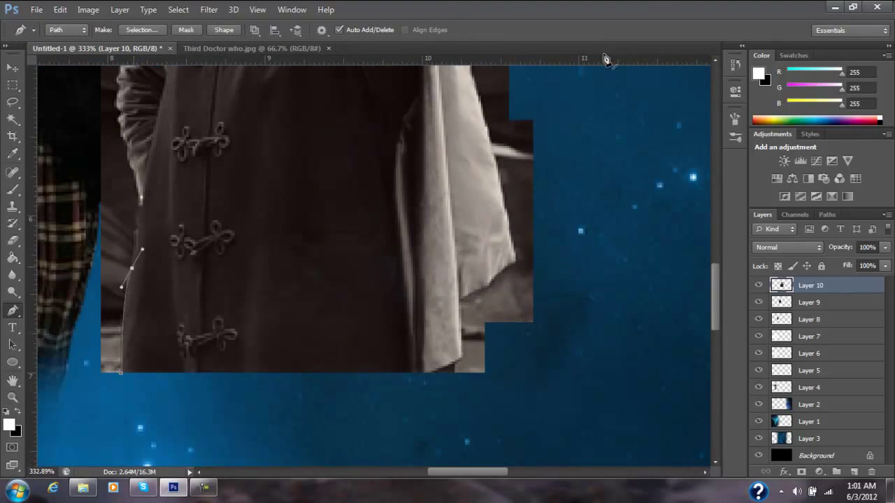
drag(128, 146, 130, 139)
scroll(606, 59, up, 5)
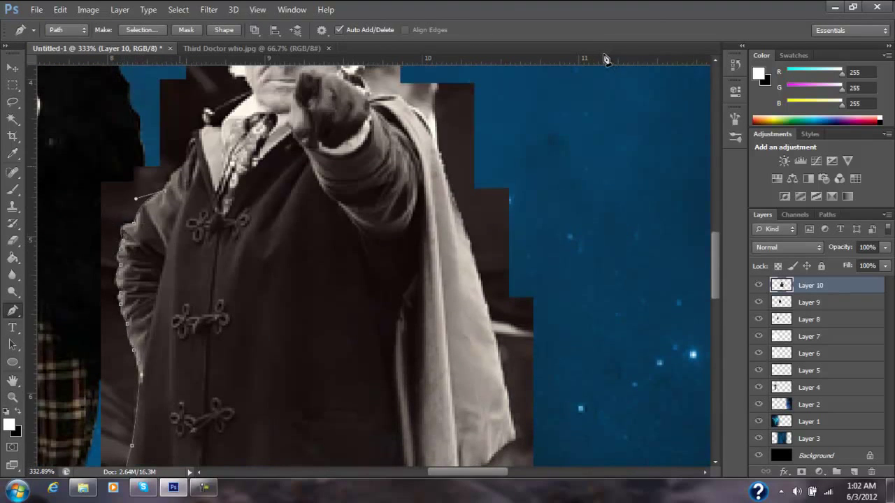